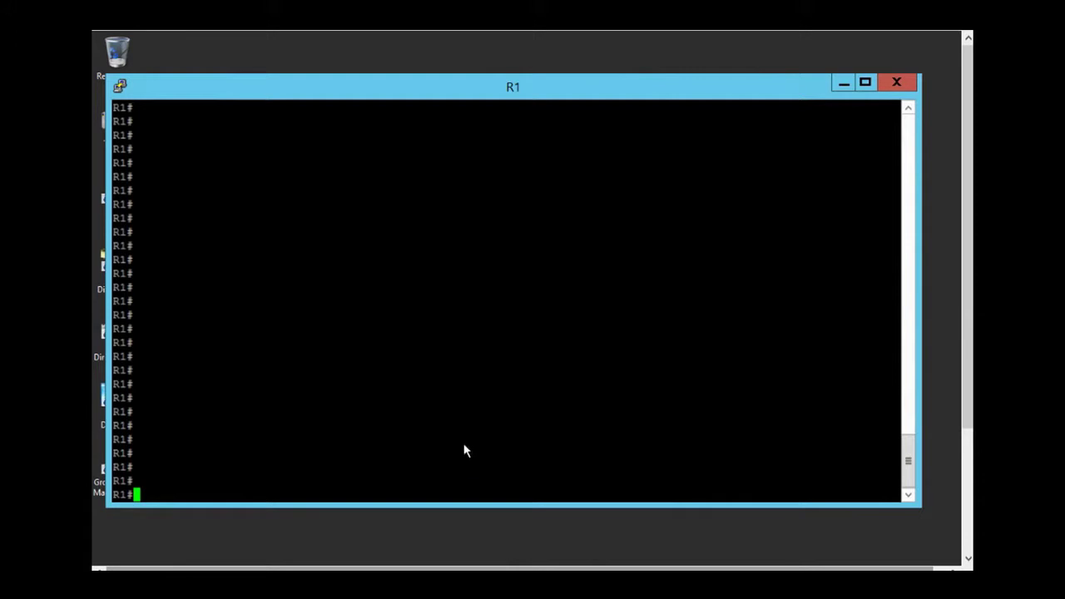
Enter global configuration mode on R1 and open the voice service voip configuration.
{"action": "type", "text": "config t"}
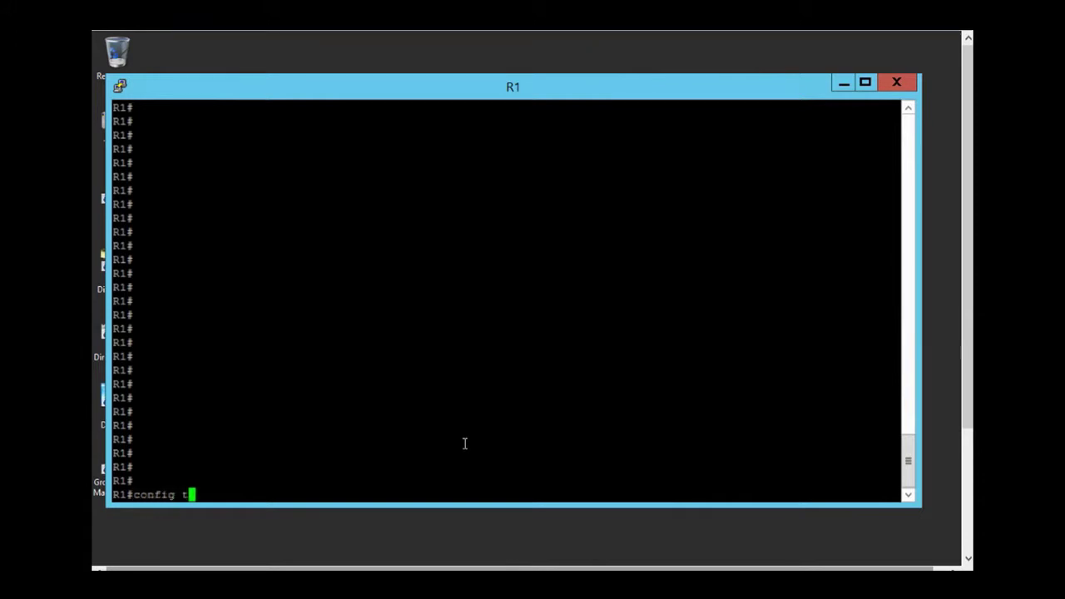
{"action": "key", "text": "Return"}
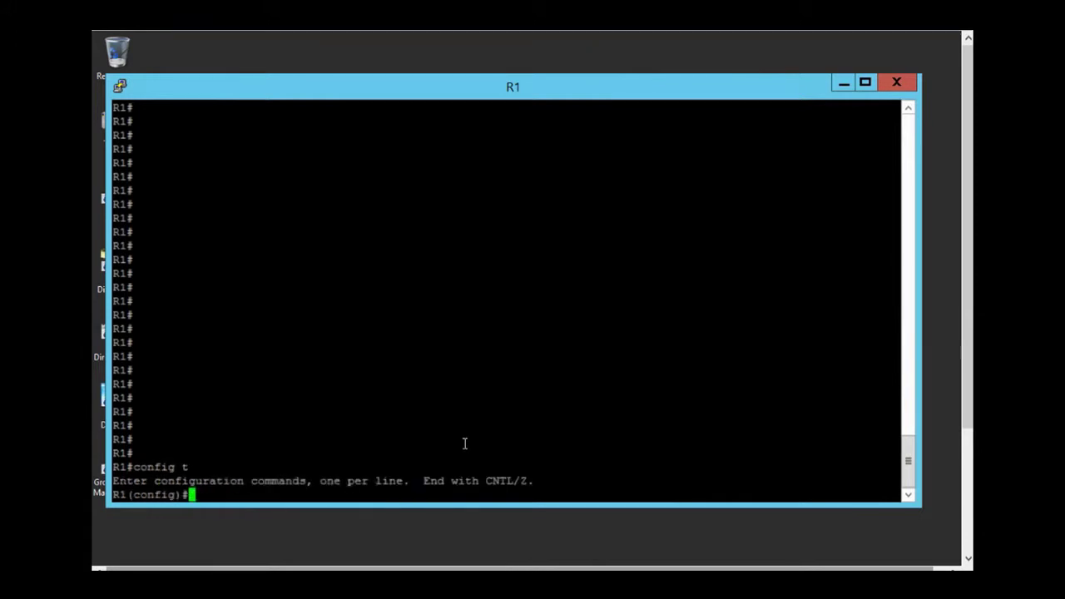
{"action": "type", "text": "voice service voip"}
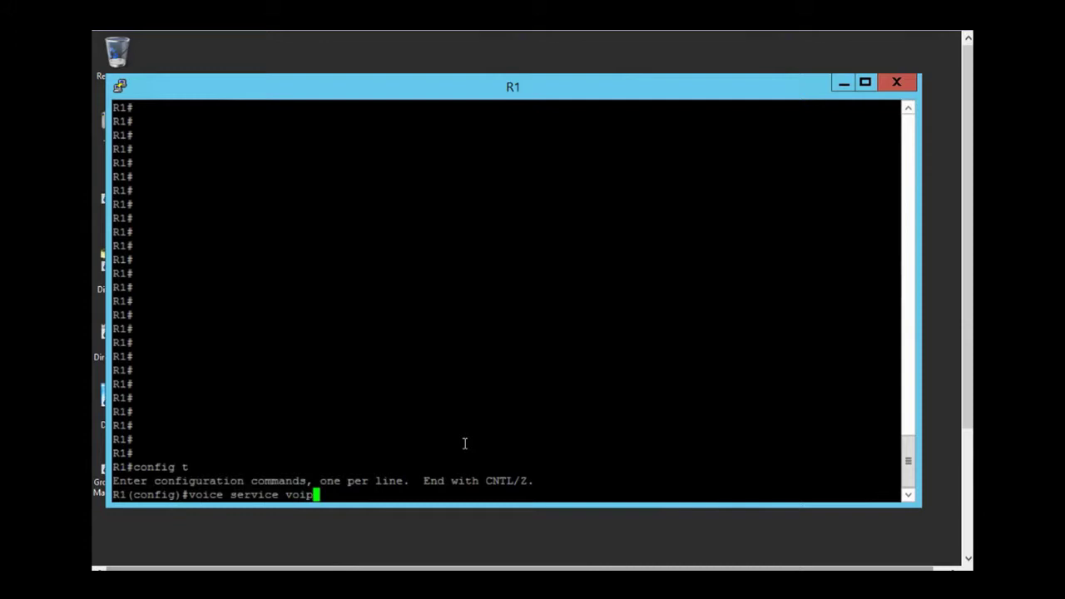
{"action": "key", "text": "Return"}
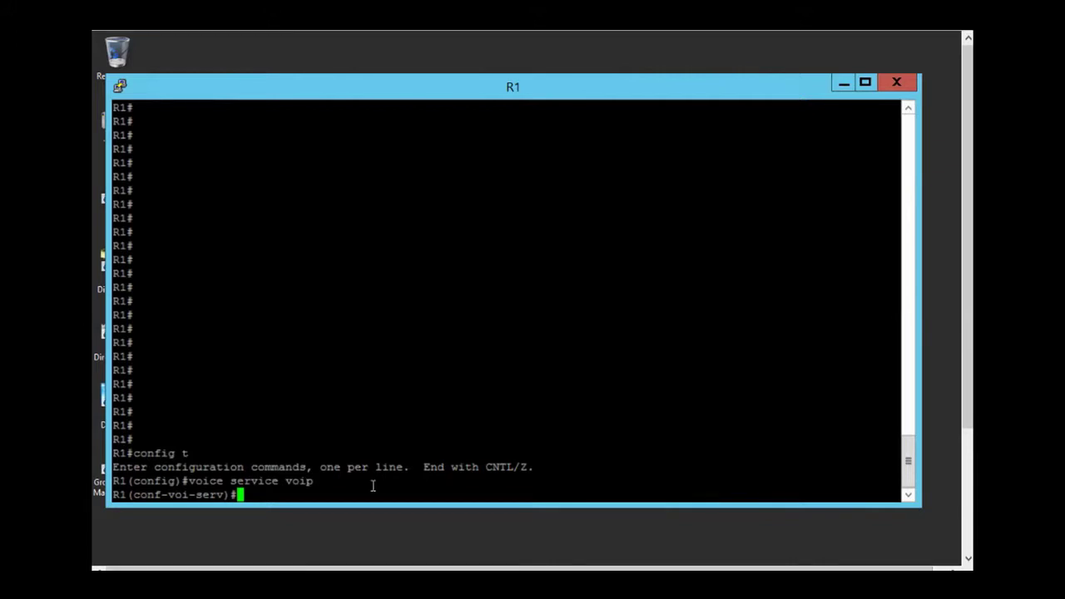
Allow connections from h323 to sip under voice service voip.
{"action": "type", "text": "allow-conne"}
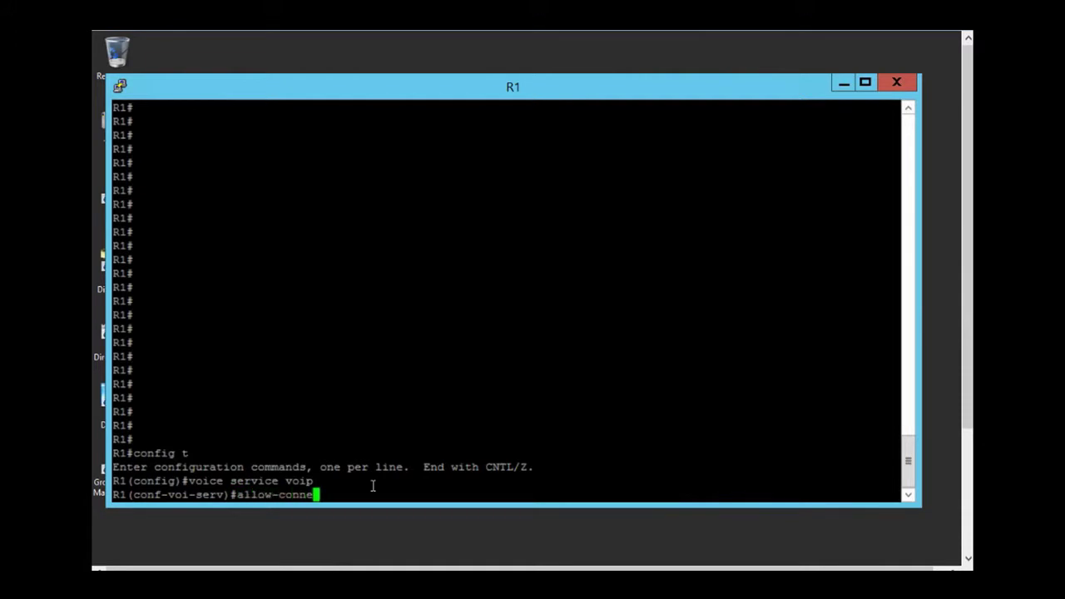
{"action": "type", "text": "ctions h323 t"}
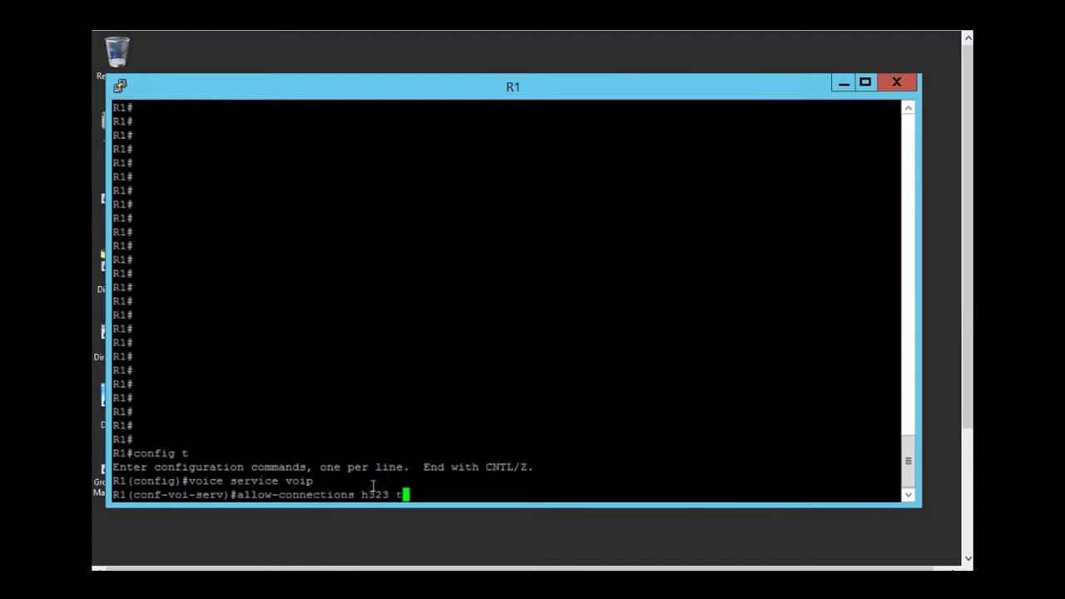
{"action": "type", "text": "o sip"}
{"action": "key", "text": "Return"}
Reuse the previous allow-connections command to permit connections from sip to sip.
{"action": "key", "text": "Up"}
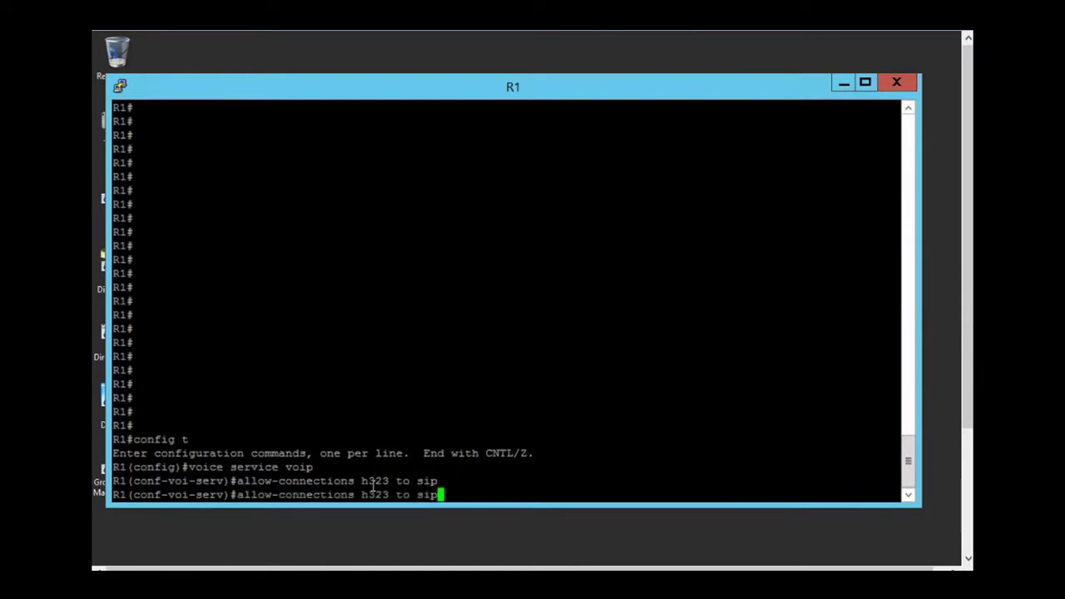
{"action": "key", "text": "Left"}
{"action": "key", "text": "Left"}
{"action": "key", "text": "Left"}
{"action": "key", "text": "Left"}
{"action": "key", "text": "Left"}
{"action": "key", "text": "Left"}
{"action": "key", "text": "Left"}
{"action": "key", "text": "BackSpace"}
{"action": "key", "text": "BackSpace"}
{"action": "key", "text": "BackSpace"}
{"action": "key", "text": "BackSpace"}
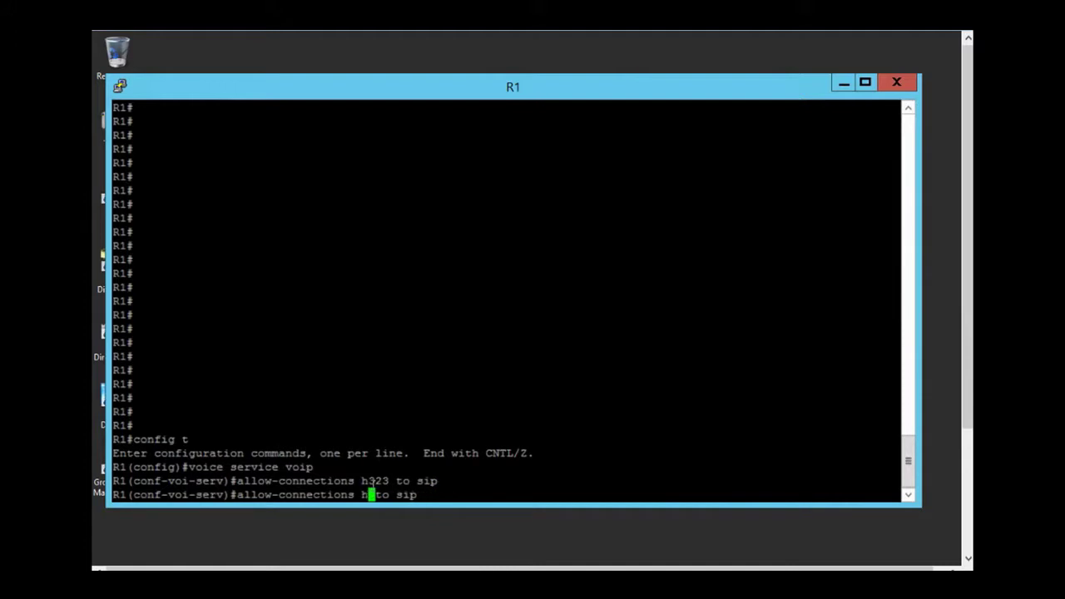
{"action": "type", "text": "sip"}
{"action": "key", "text": "Return"}
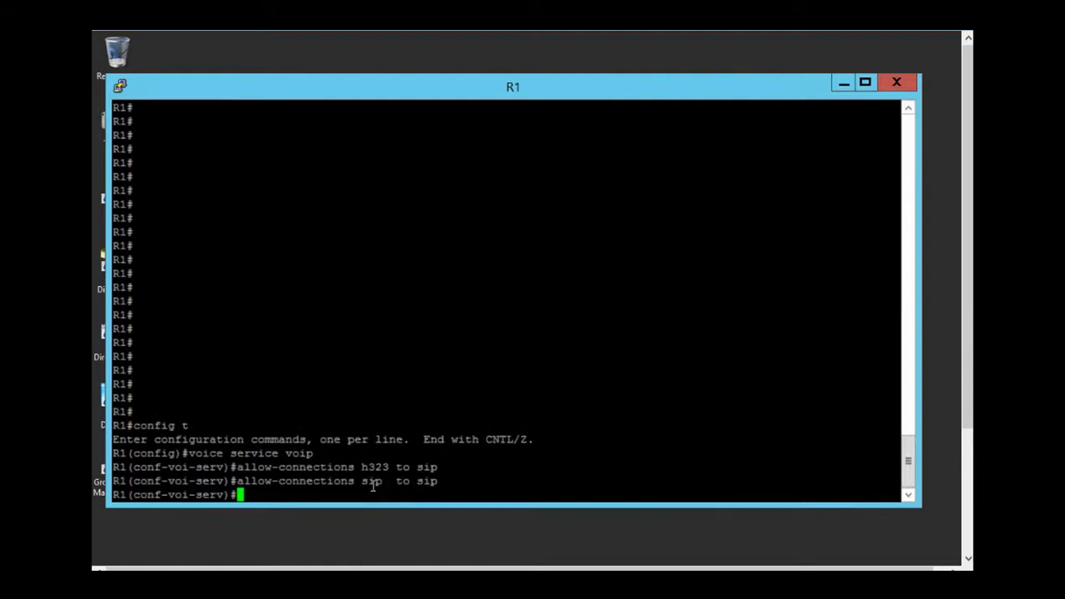
Recall the last allow-connections command and change its destination to permit sip to h323 connections.
{"action": "key", "text": "Up"}
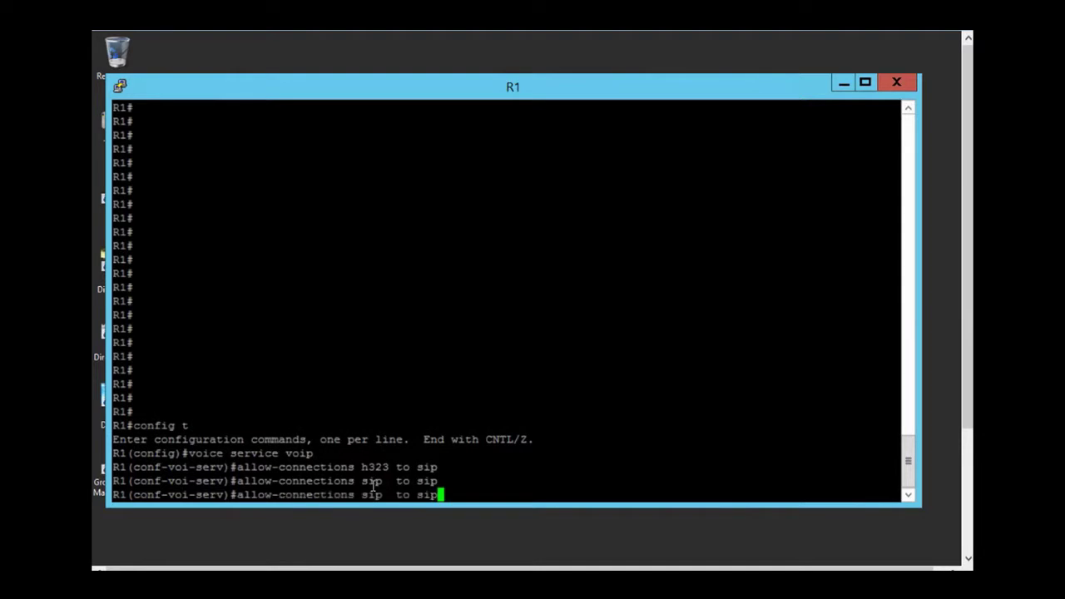
{"action": "key", "text": "Left"}
{"action": "key", "text": "Left"}
{"action": "key", "text": "Left"}
{"action": "key", "text": "Left"}
{"action": "key", "text": "Left"}
{"action": "key", "text": "Right"}
{"action": "key", "text": "Right"}
{"action": "key", "text": "Right"}
{"action": "key", "text": "Right"}
{"action": "key", "text": "Right"}
{"action": "key", "text": "BackSpace"}
{"action": "key", "text": "BackSpace"}
{"action": "key", "text": "BackSpace"}
{"action": "type", "text": "h323"}
{"action": "key", "text": "Return"}
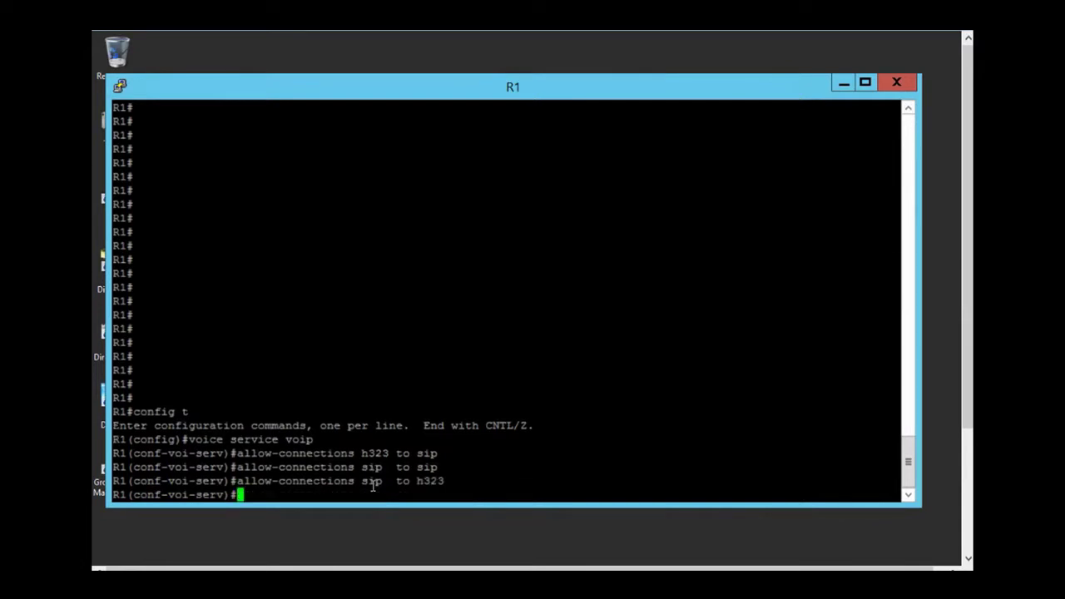
Recall the last allow-connections command and change its source to permit h323 to h323 connections.
{"action": "key", "text": "Up"}
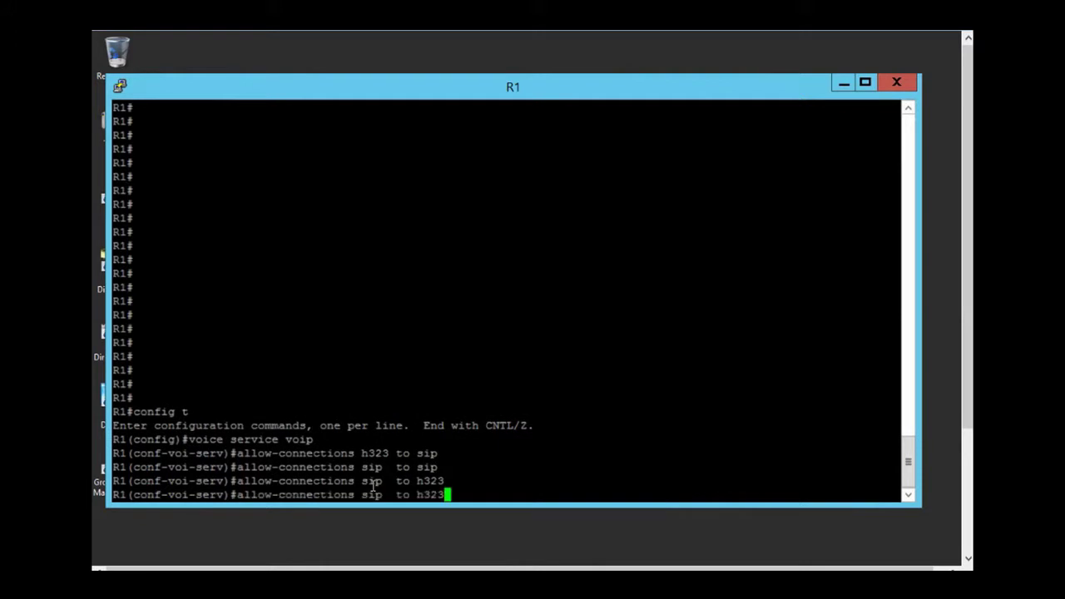
{"action": "key", "text": "Left"}
{"action": "key", "text": "Left"}
{"action": "key", "text": "Left"}
{"action": "key", "text": "Left"}
{"action": "key", "text": "Left"}
{"action": "key", "text": "Left"}
{"action": "key", "text": "Left"}
{"action": "key", "text": "Left"}
{"action": "key", "text": "Left"}
{"action": "key", "text": "BackSpace"}
{"action": "key", "text": "BackSpace"}
{"action": "key", "text": "BackSpace"}
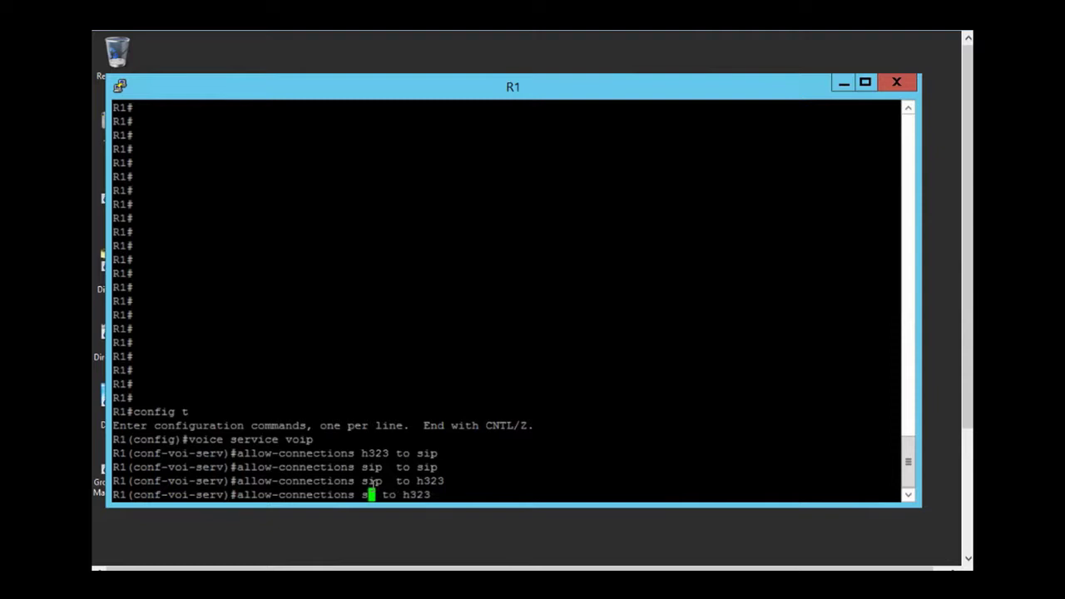
{"action": "type", "text": "h323"}
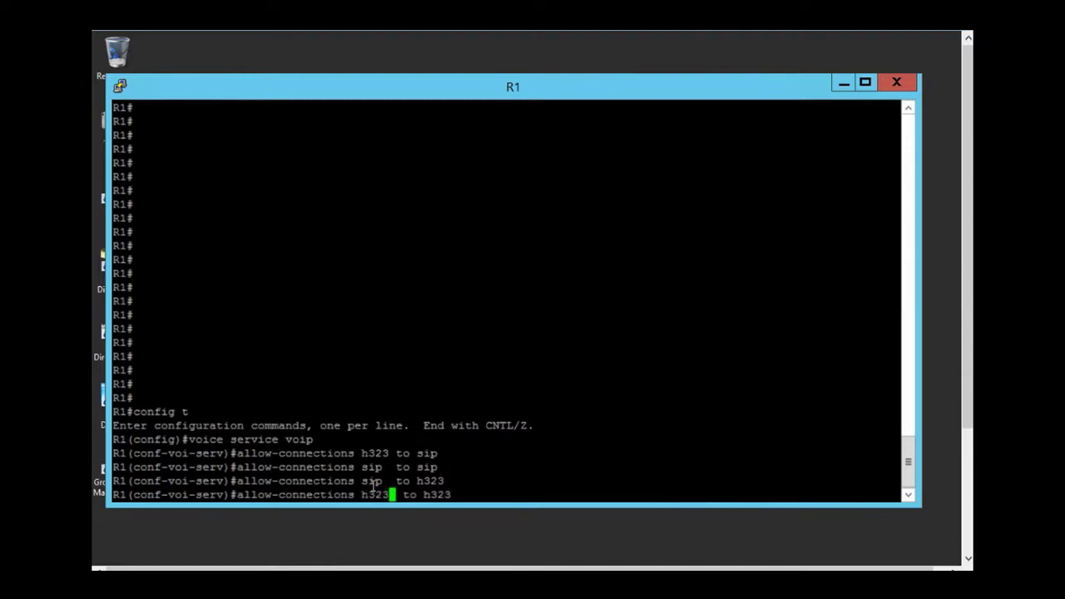
{"action": "key", "text": "Return"}
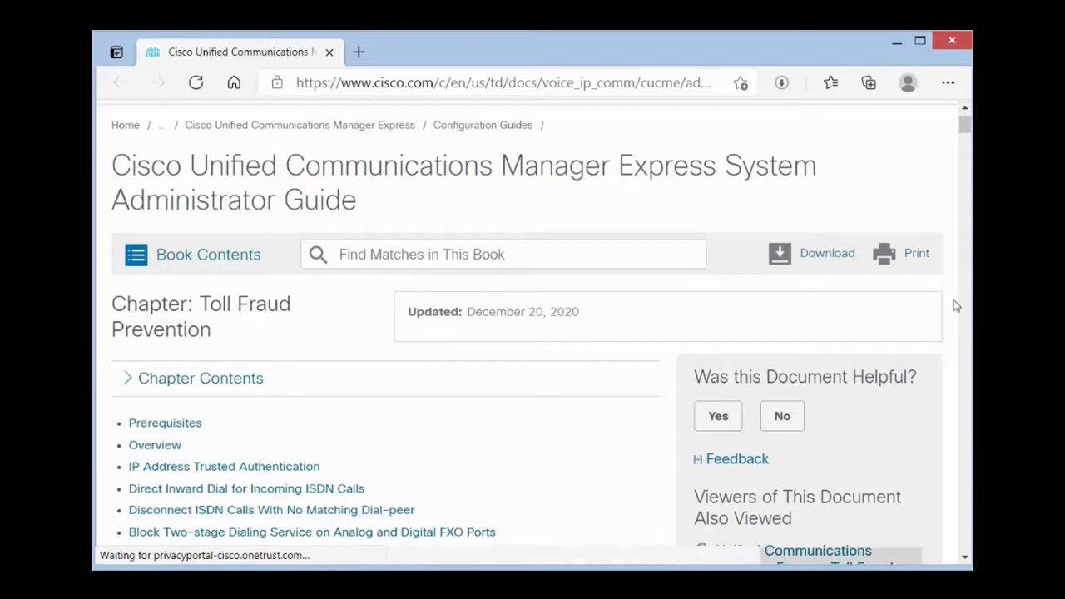
Read Cisco's Toll Fraud Prevention chapter down to the ip address trusted list examples, and return to the R1 terminal.
{"action": "scroll", "coordinate": [954, 300], "scroll_direction": "down", "scroll_amount": 5}
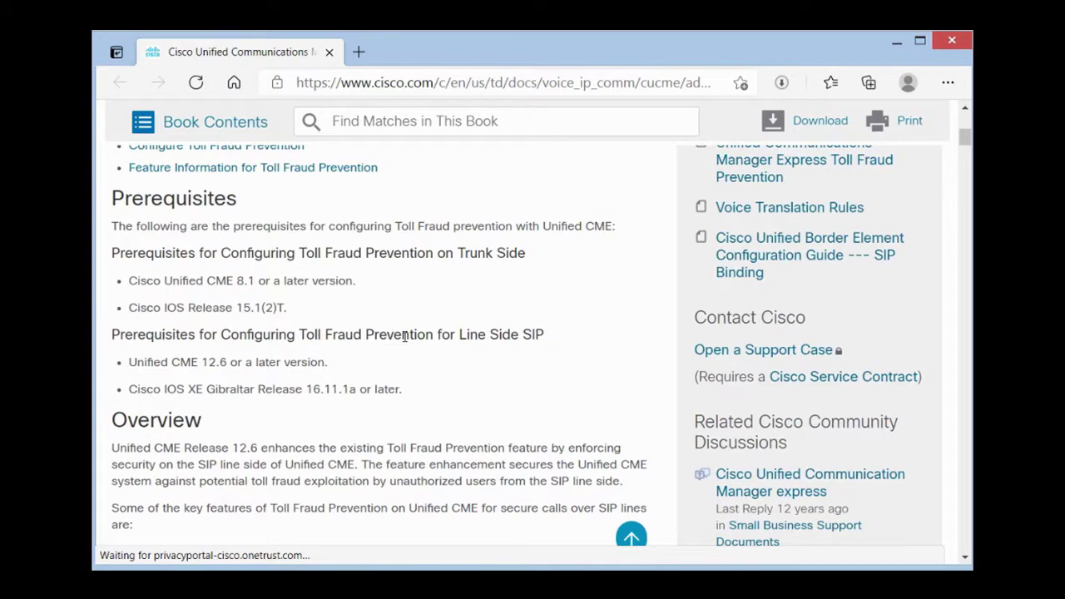
{"action": "scroll", "coordinate": [342, 310], "scroll_direction": "down", "scroll_amount": 4}
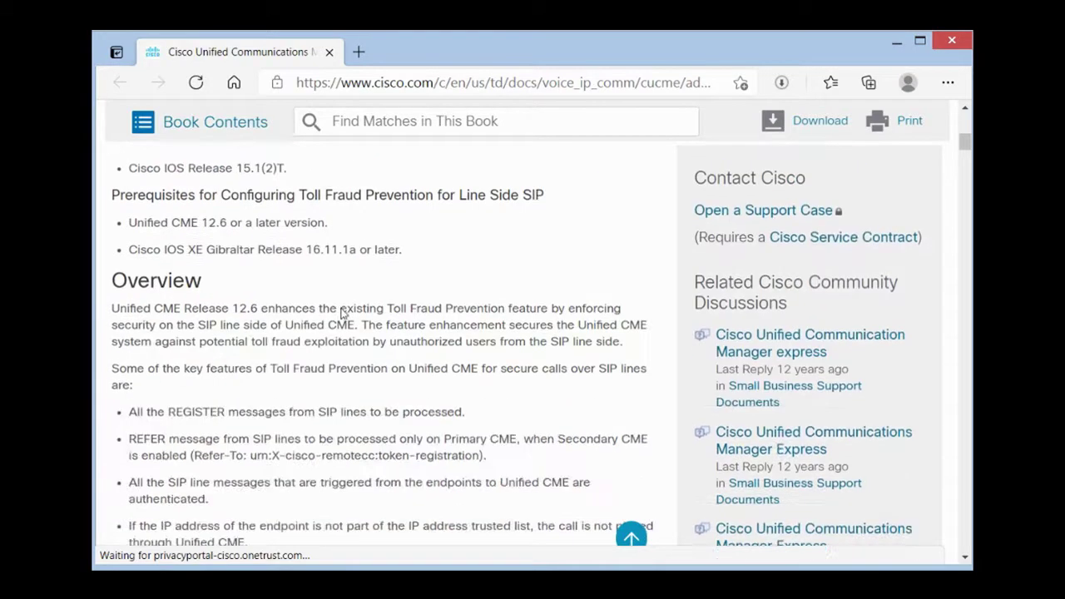
{"action": "scroll", "coordinate": [342, 310], "scroll_direction": "down", "scroll_amount": 6}
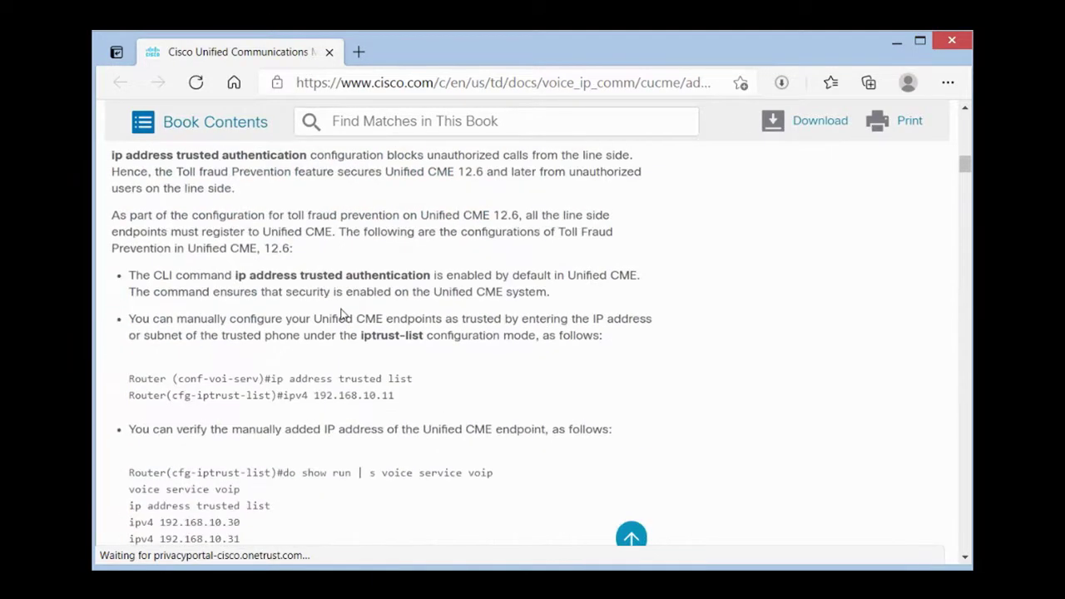
{"action": "scroll", "coordinate": [342, 314], "scroll_direction": "down", "scroll_amount": 1}
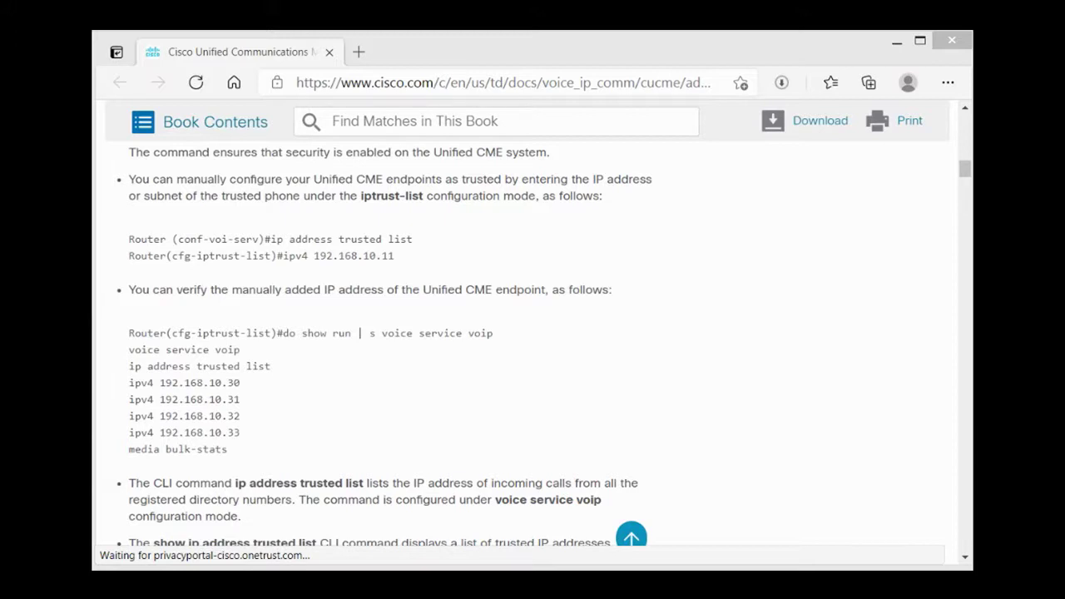
{"action": "left_click", "coordinate": [897, 44]}
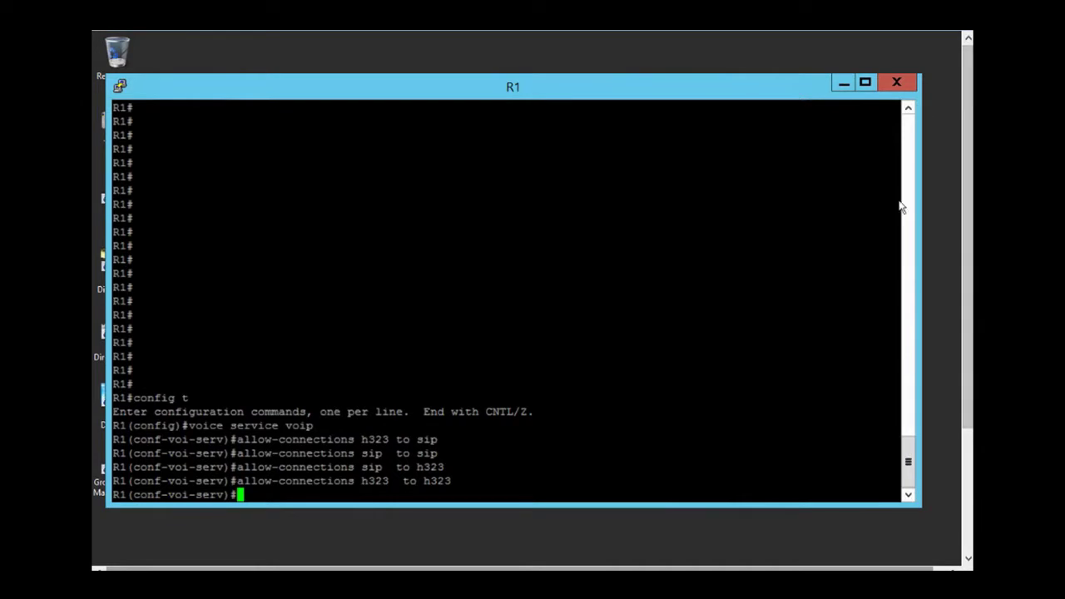
Try to disable trusted IP address authentication with the command "no ip address trusted authenticate".
{"action": "type", "text": "no"}
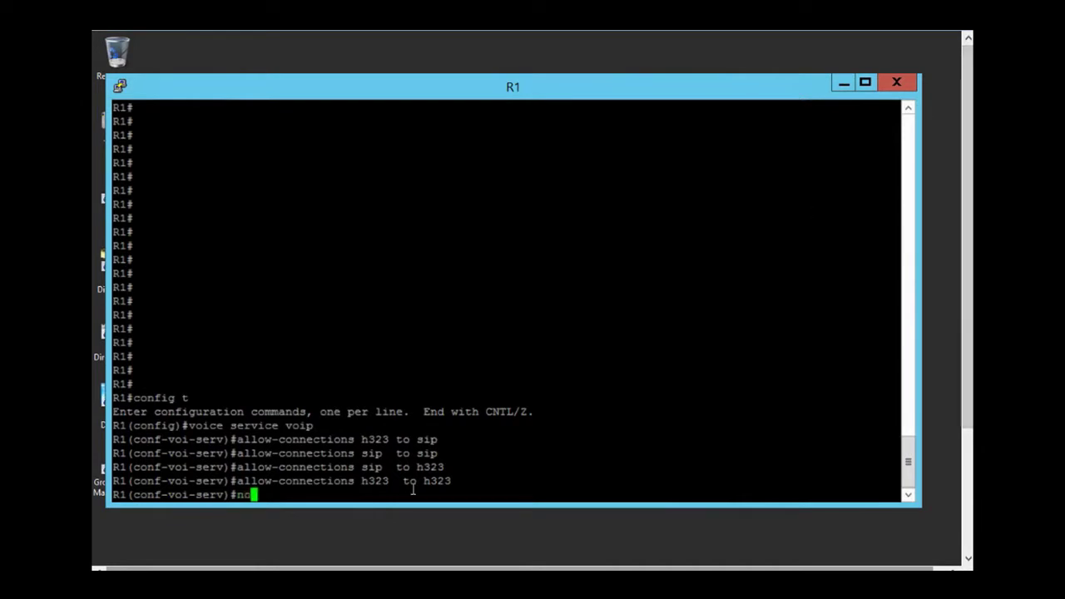
{"action": "type", "text": " ip address"}
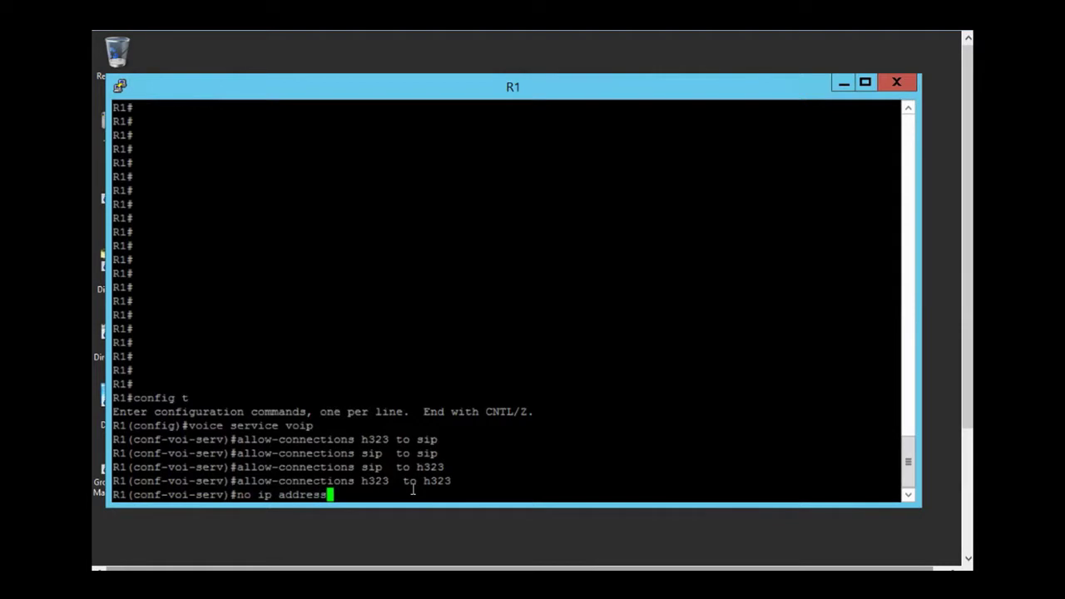
{"action": "type", "text": " trusted authenticate"}
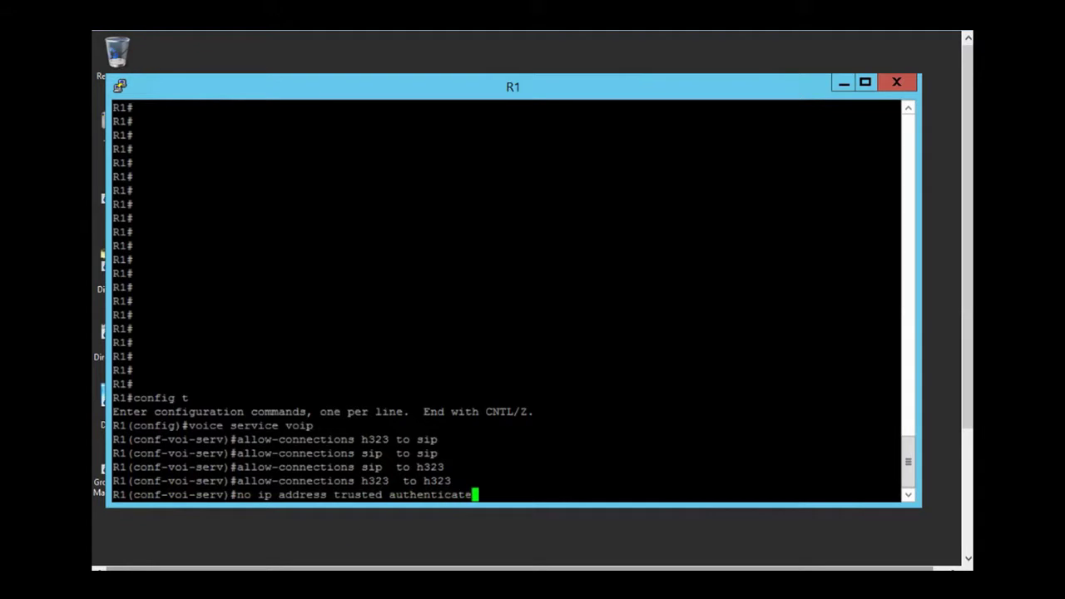
{"action": "key", "text": "Return"}
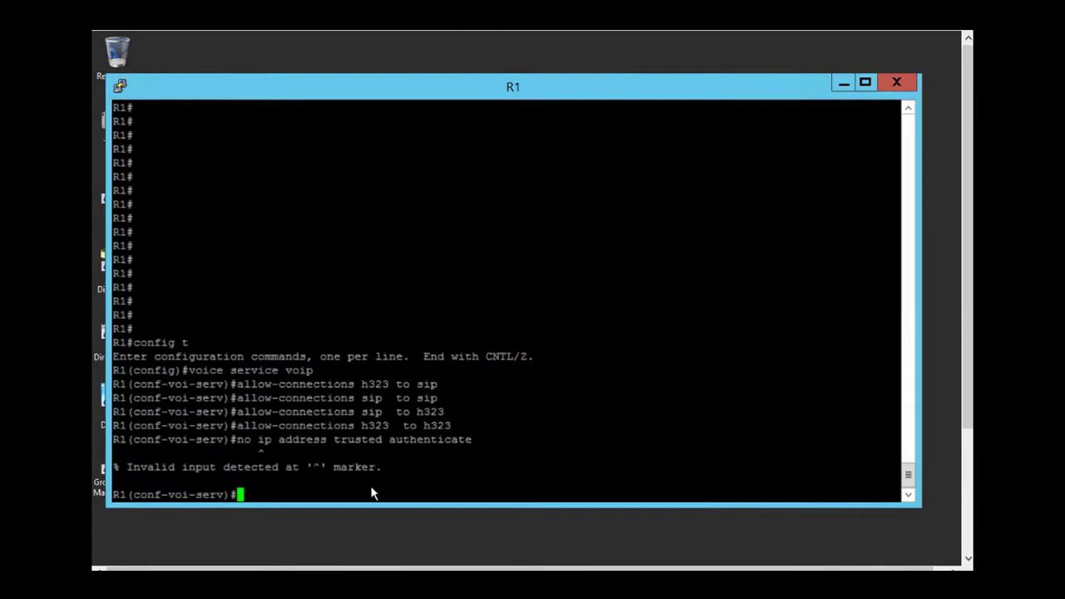
Begin a fax protocol t38 command with ls-redundancy 0, consulting the inline help for the available options.
{"action": "type", "text": "fax"}
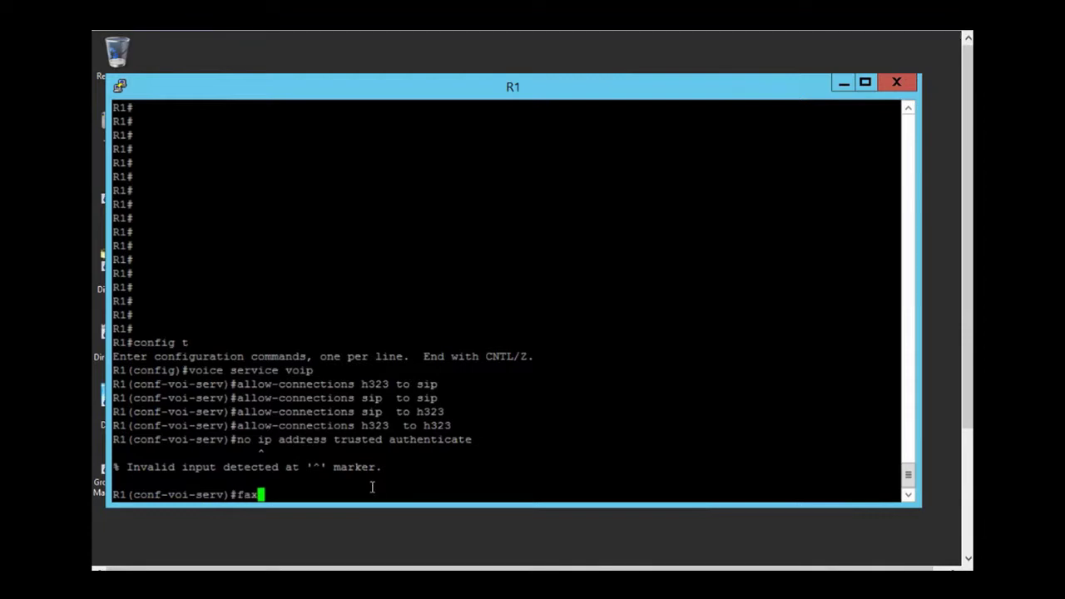
{"action": "type", "text": " protocol t38"}
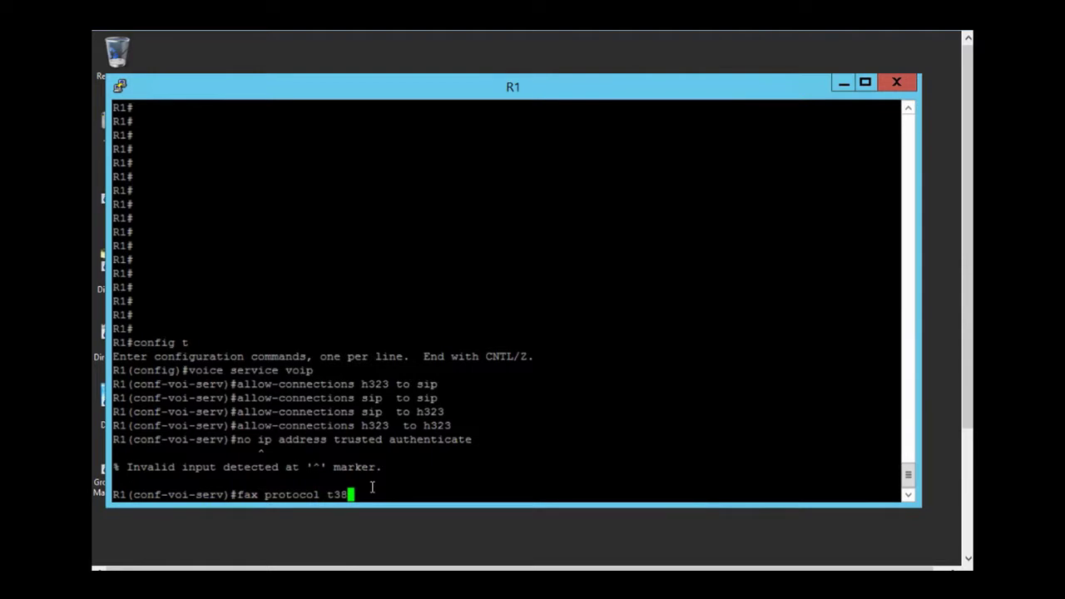
{"action": "type", "text": " ?"}
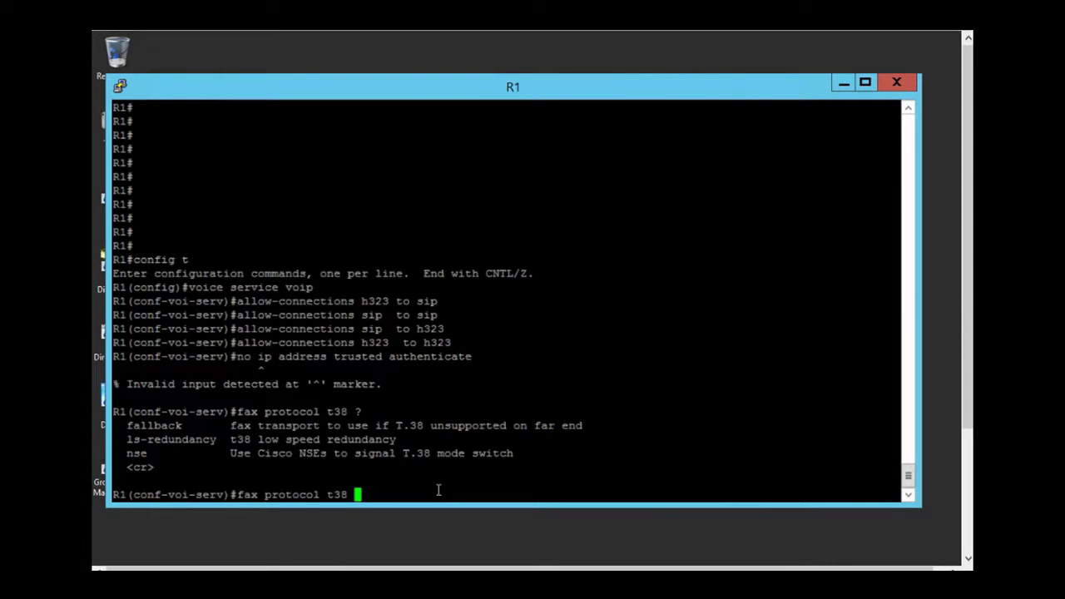
{"action": "type", "text": "ls-redundancy 0 ?"}
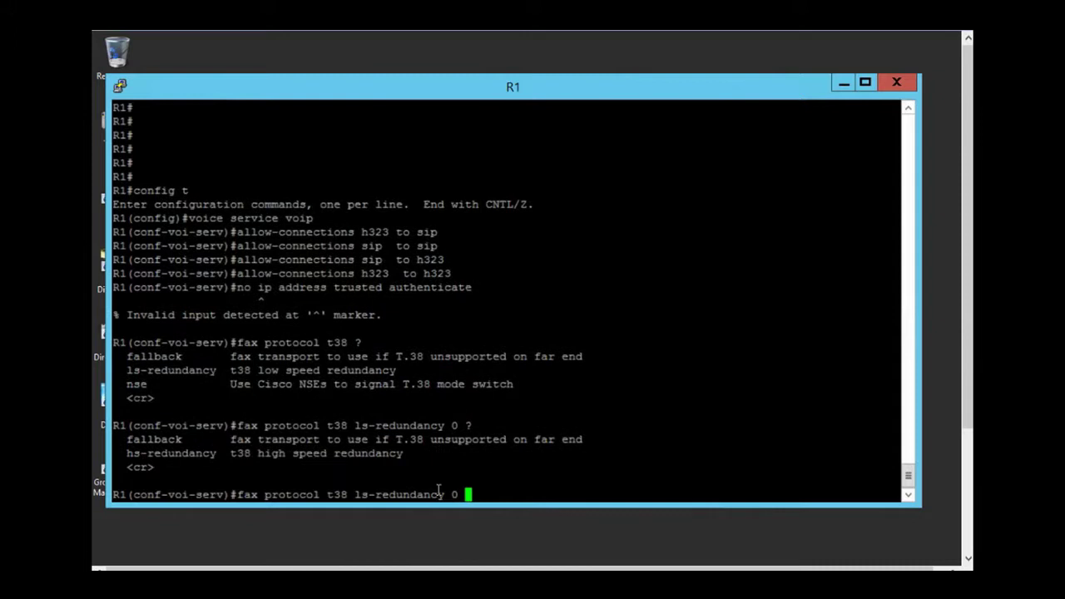
Extend the fax protocol command with hs-redundancy 0, consulting the inline help for the redundancy levels.
{"action": "type", "text": "hs-redundsa"}
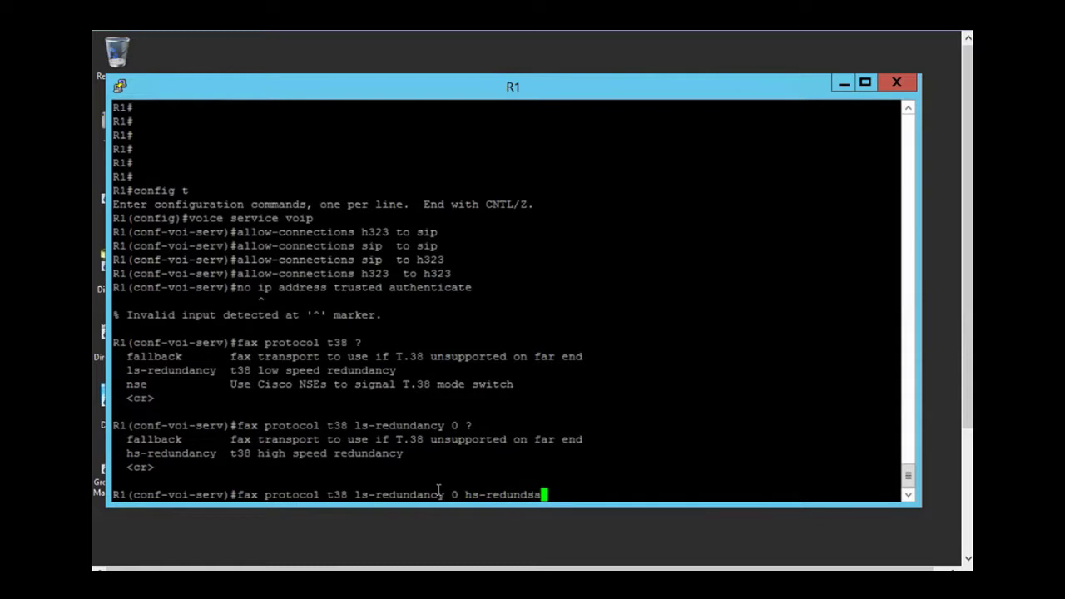
{"action": "type", "text": "ncy"}
{"action": "key", "text": "Left"}
{"action": "key", "text": "Left"}
{"action": "key", "text": "Left"}
{"action": "key", "text": "Left"}
{"action": "key", "text": "BackSpace"}
{"action": "key", "text": "Right"}
{"action": "key", "text": "Right"}
{"action": "key", "text": "Right"}
{"action": "key", "text": "Right"}
{"action": "type", "text": "?"}
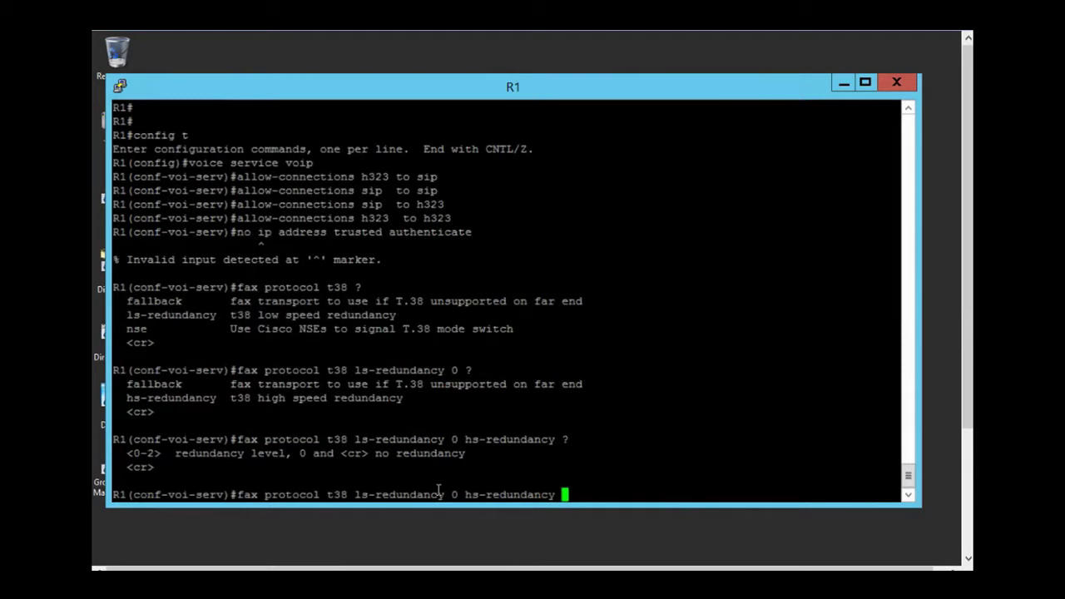
{"action": "type", "text": "0"}
Finish the fax protocol command with fallback none, consulting the inline help for the fallback choices, and execute it.
{"action": "type", "text": " fa;;"}
{"action": "key", "text": "BackSpace"}
{"action": "key", "text": "BackSpace"}
{"action": "type", "text": "llbav"}
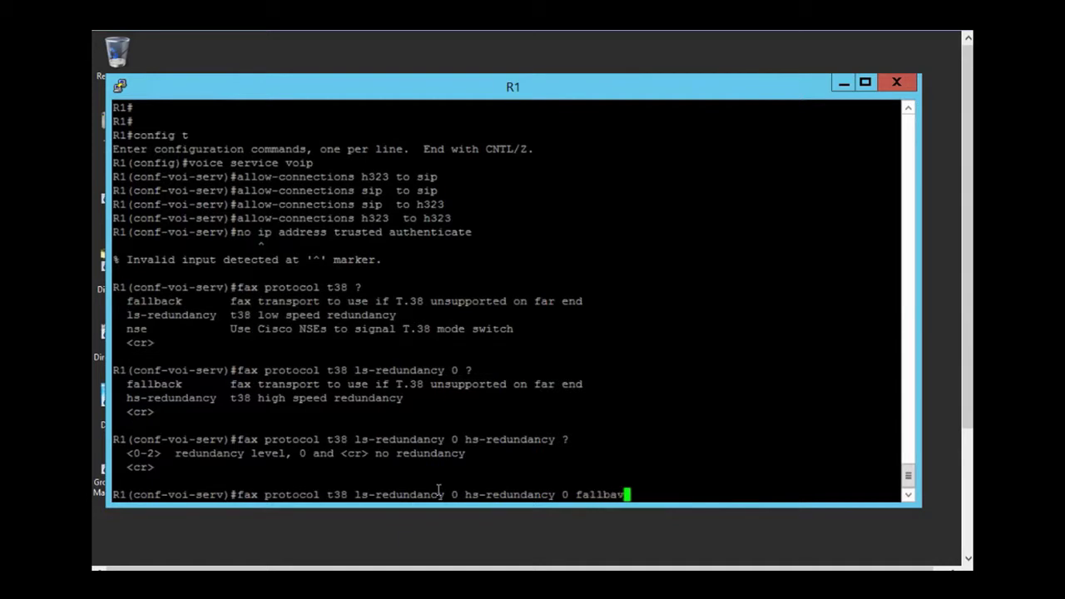
{"action": "key", "text": "BackSpace"}
{"action": "type", "text": "ck ?"}
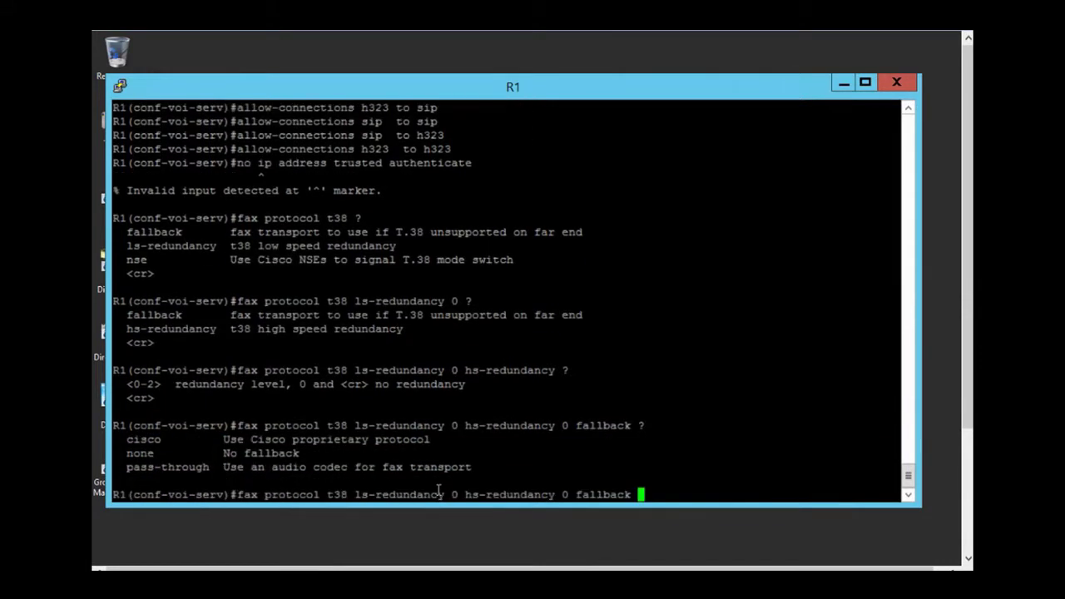
{"action": "type", "text": "none"}
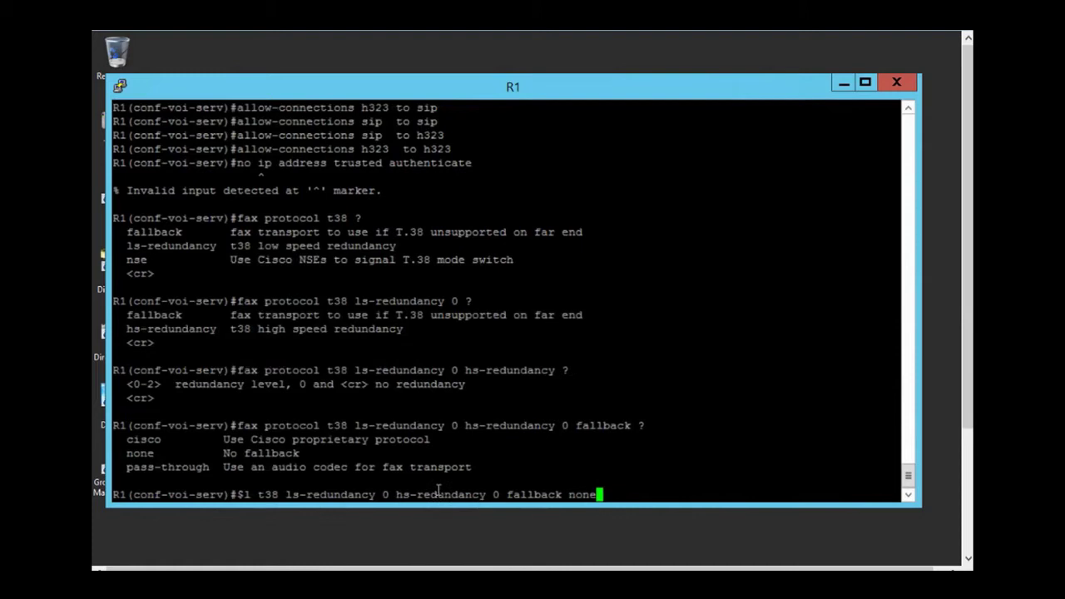
{"action": "key", "text": "Return"}
Enter SIP configuration mode and bind SIP control traffic to source interface fa 0/0.
{"action": "type", "text": "sip"}
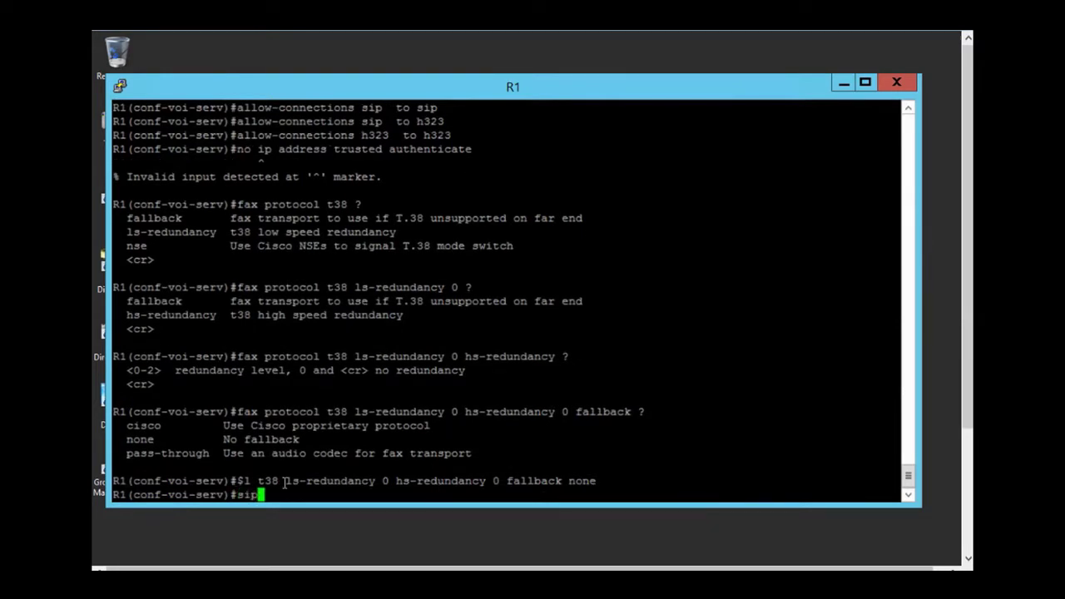
{"action": "key", "text": "Return"}
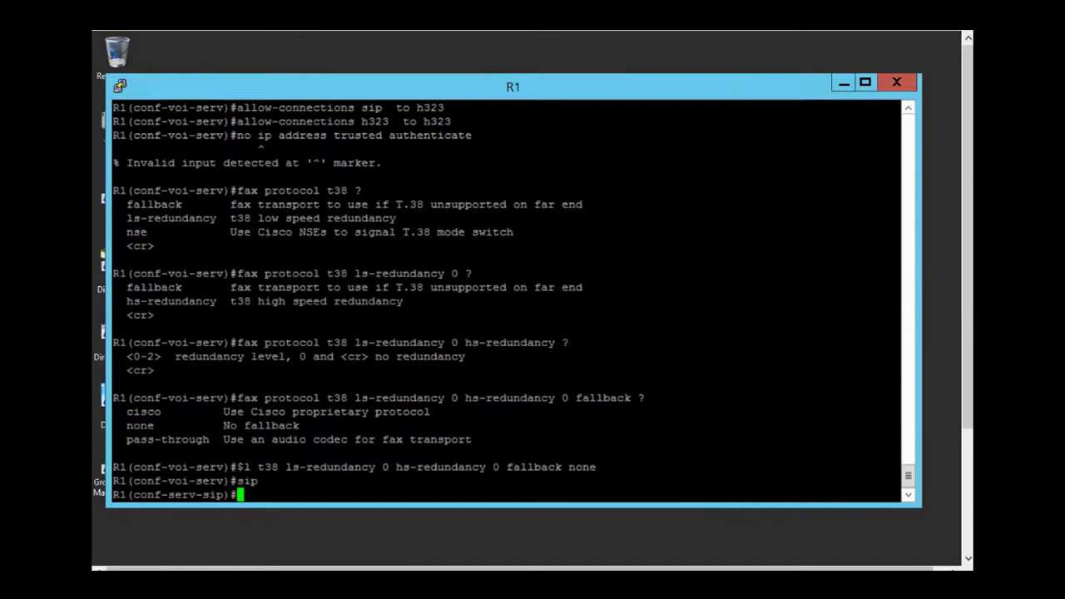
{"action": "type", "text": "bi"}
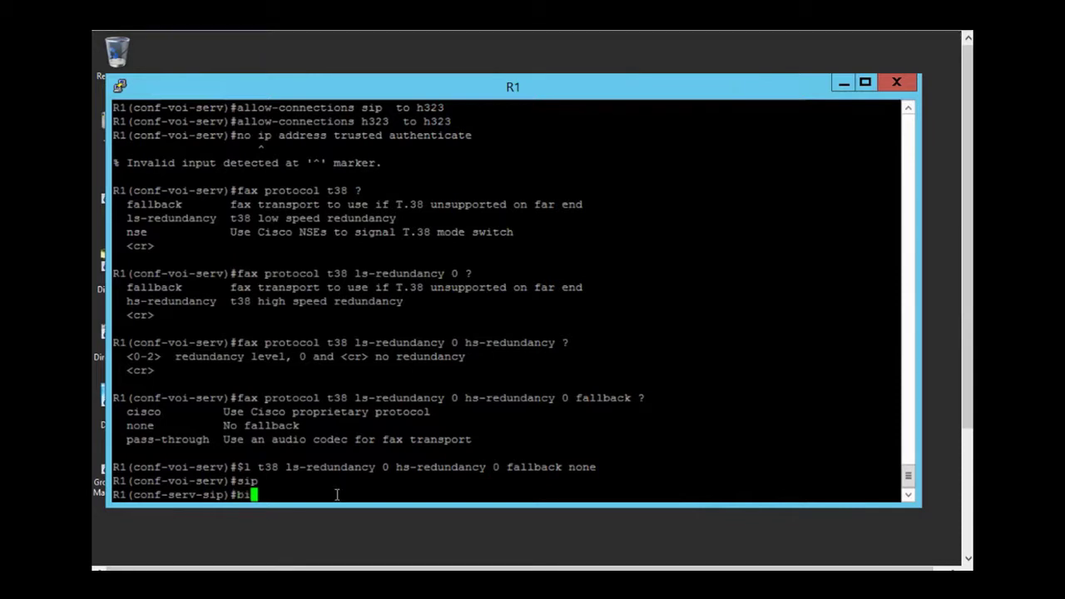
{"action": "type", "text": "nd control source"}
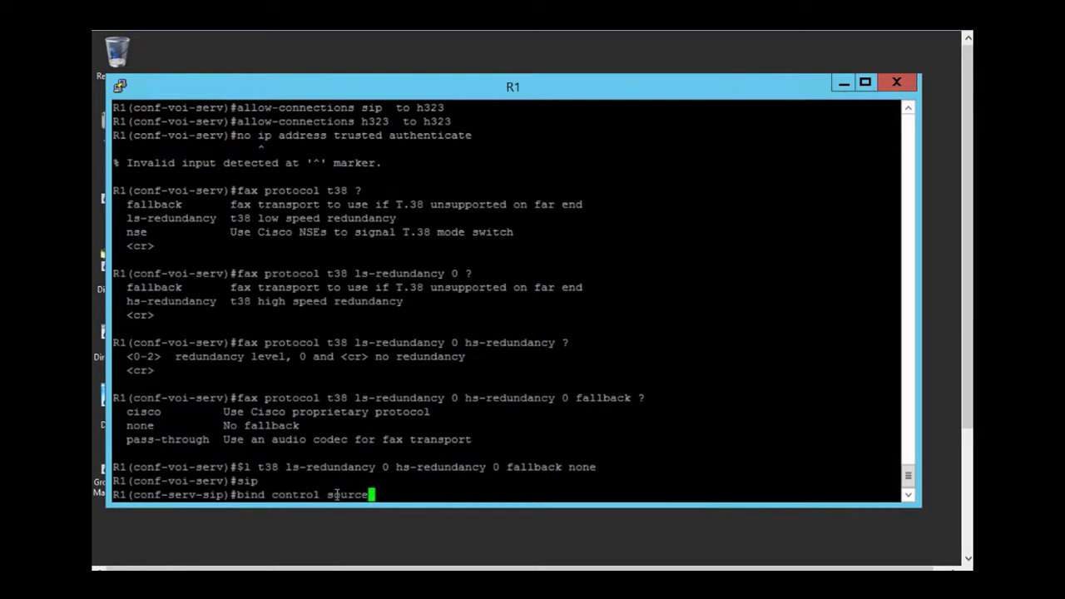
{"action": "type", "text": "-interface"}
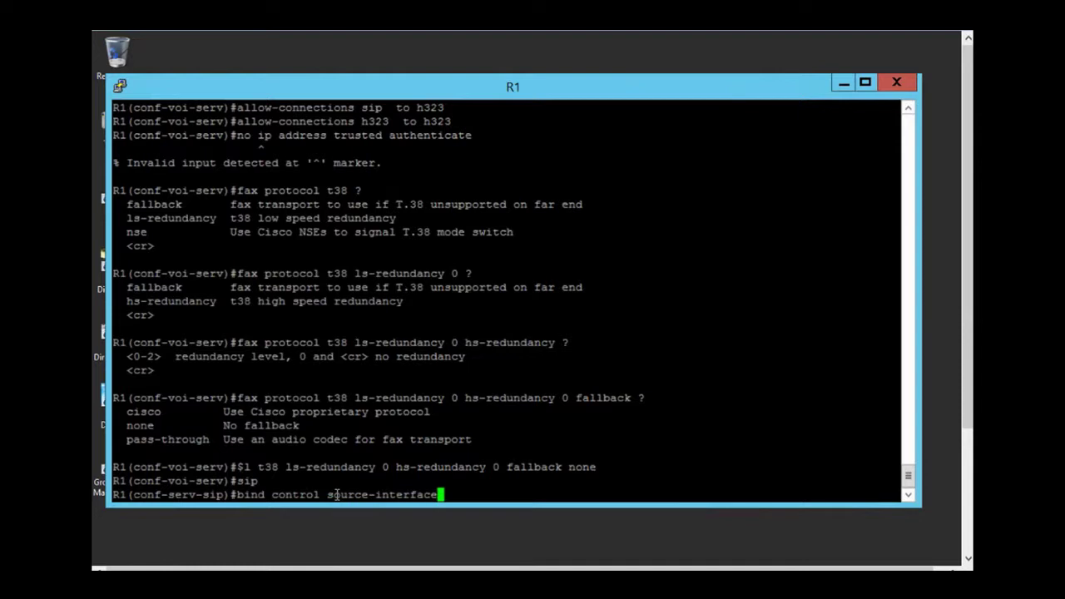
{"action": "type", "text": " fa 0/0"}
{"action": "key", "text": "Return"}
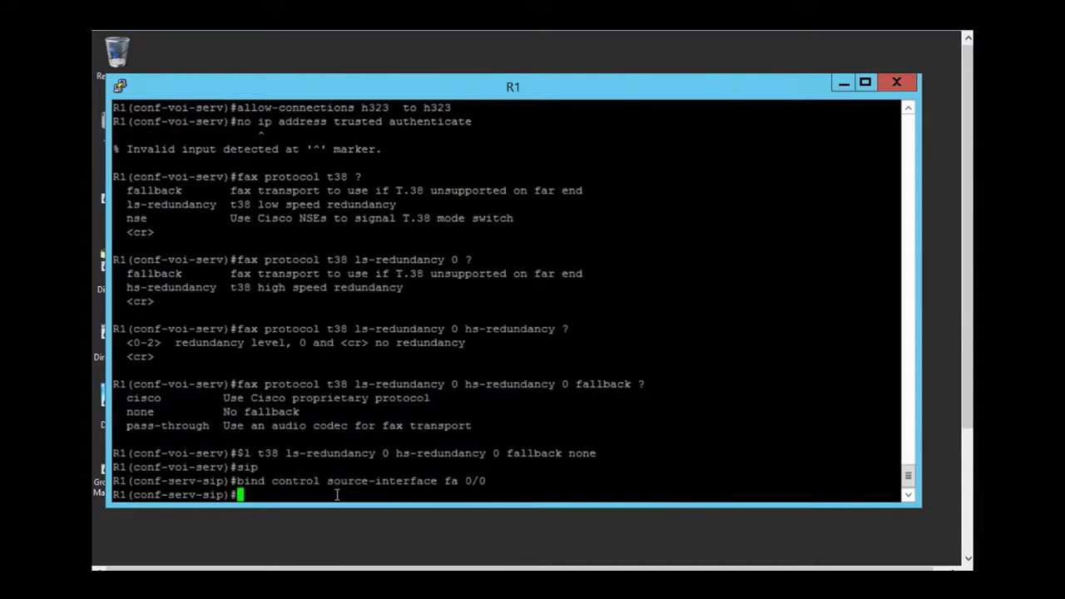
Reuse the previous bind command, replacing control with media, to bind SIP media to source interface fa 0/0.
{"action": "key", "text": "Up"}
{"action": "key", "text": "Up"}
{"action": "key", "text": "Down"}
{"action": "key", "text": "Left"}
{"action": "key", "text": "Left"}
{"action": "key", "text": "Left"}
{"action": "key", "text": "Left"}
{"action": "key", "text": "Left"}
{"action": "key", "text": "Left"}
{"action": "key", "text": "Left"}
{"action": "key", "text": "Left"}
{"action": "key", "text": "Left"}
{"action": "key", "text": "Left"}
{"action": "key", "text": "Left"}
{"action": "key", "text": "Left"}
{"action": "key", "text": "Left"}
{"action": "key", "text": "Left"}
{"action": "key", "text": "Left"}
{"action": "key", "text": "Left"}
{"action": "key", "text": "Left"}
{"action": "key", "text": "Left"}
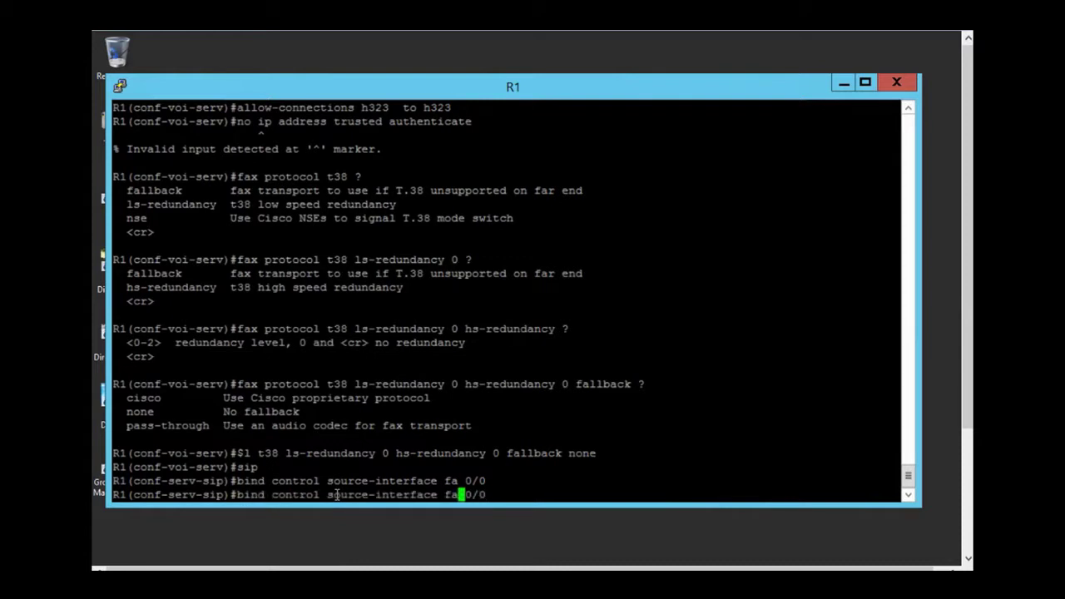
{"action": "key", "text": "Left"}
{"action": "key", "text": "Left"}
{"action": "key", "text": "Left"}
{"action": "key", "text": "Left"}
{"action": "key", "text": "Left"}
{"action": "key", "text": "Left"}
{"action": "key", "text": "Left"}
{"action": "key", "text": "BackSpace"}
{"action": "key", "text": "BackSpace"}
{"action": "key", "text": "BackSpace"}
{"action": "key", "text": "BackSpace"}
{"action": "key", "text": "BackSpace"}
{"action": "key", "text": "BackSpace"}
{"action": "key", "text": "BackSpace"}
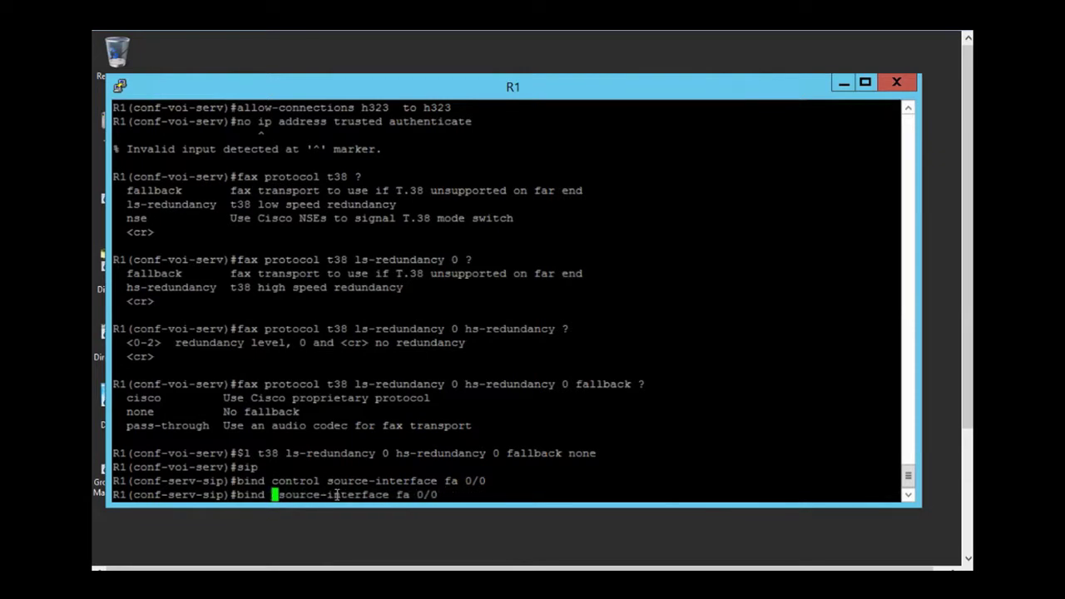
{"action": "type", "text": "media"}
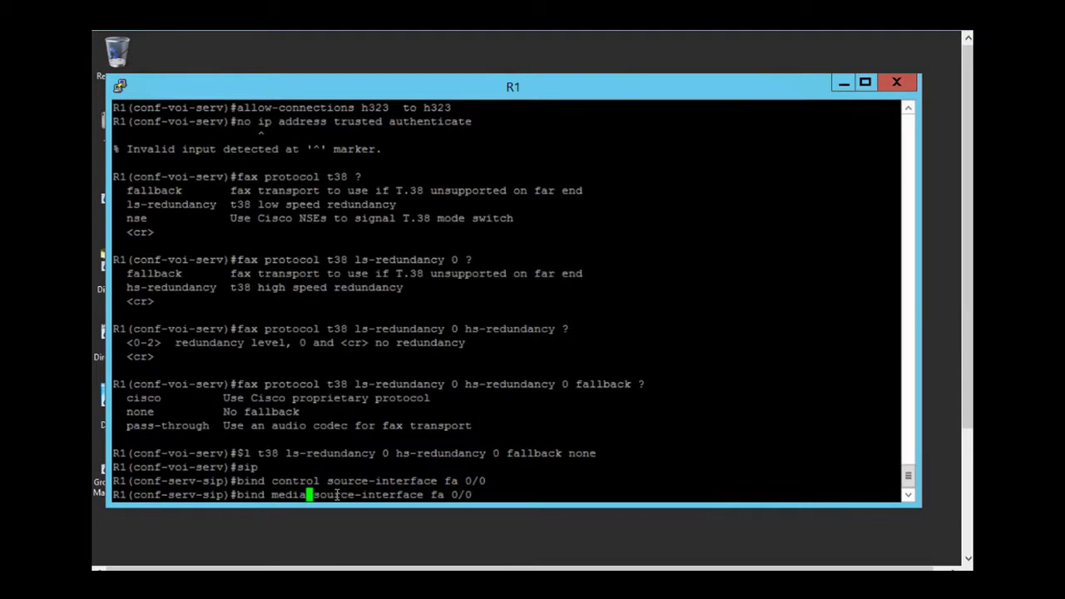
{"action": "key", "text": "Return"}
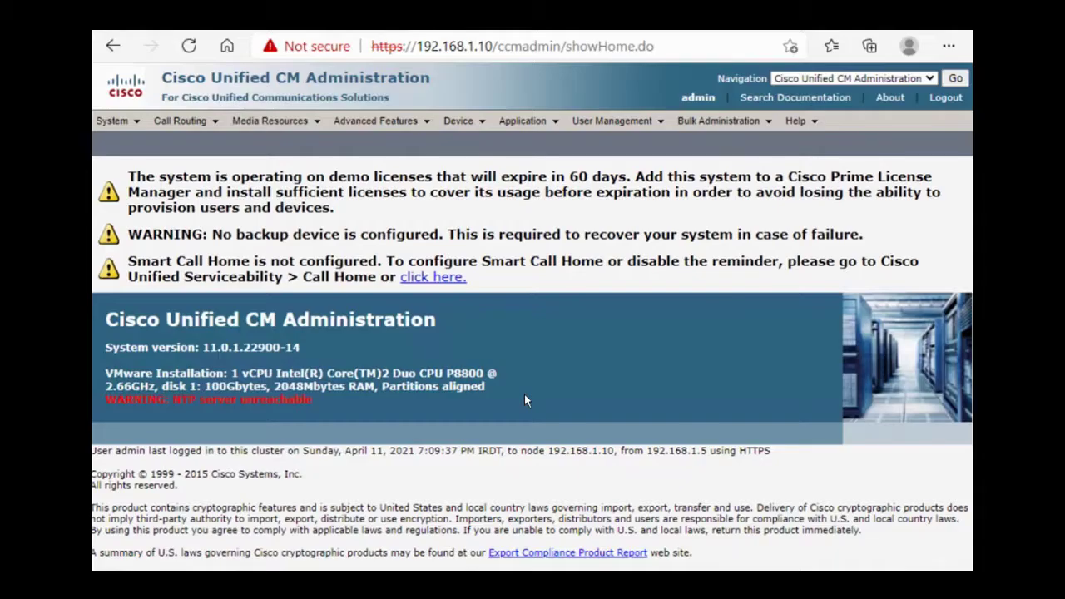
In Cisco Unified CM Administration, open the trunk search page and list all existing trunks.
{"action": "mouse_move", "coordinate": [485, 122]}
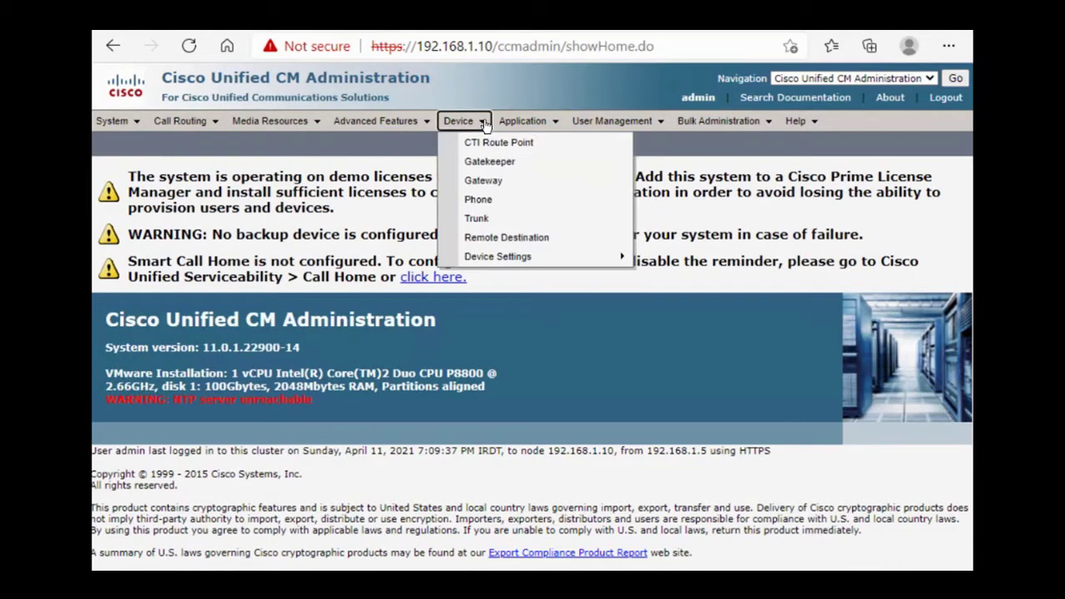
{"action": "left_click", "coordinate": [470, 219]}
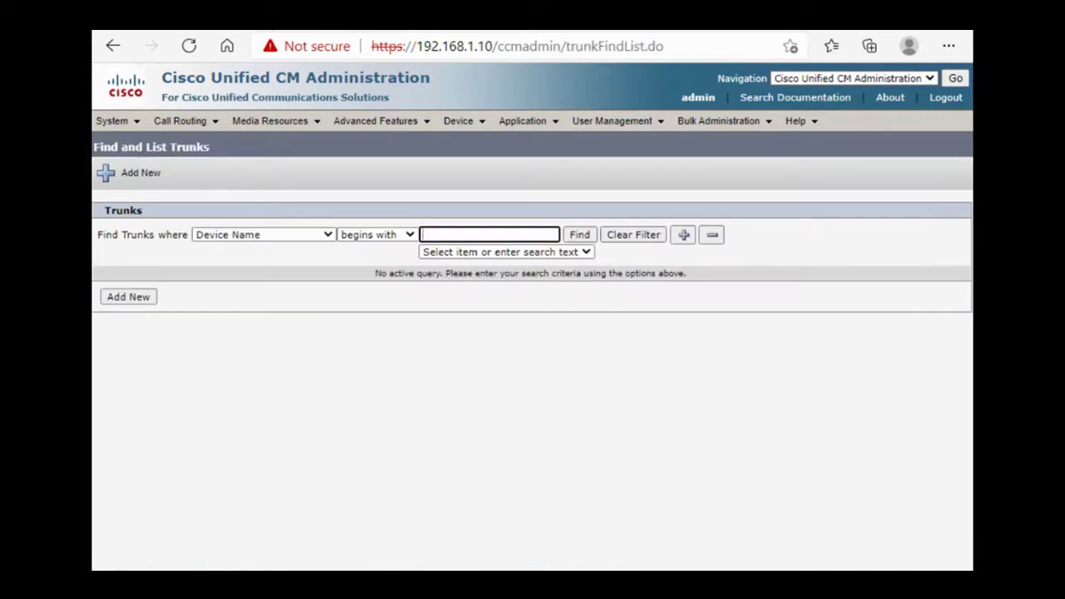
{"action": "left_click", "coordinate": [580, 237]}
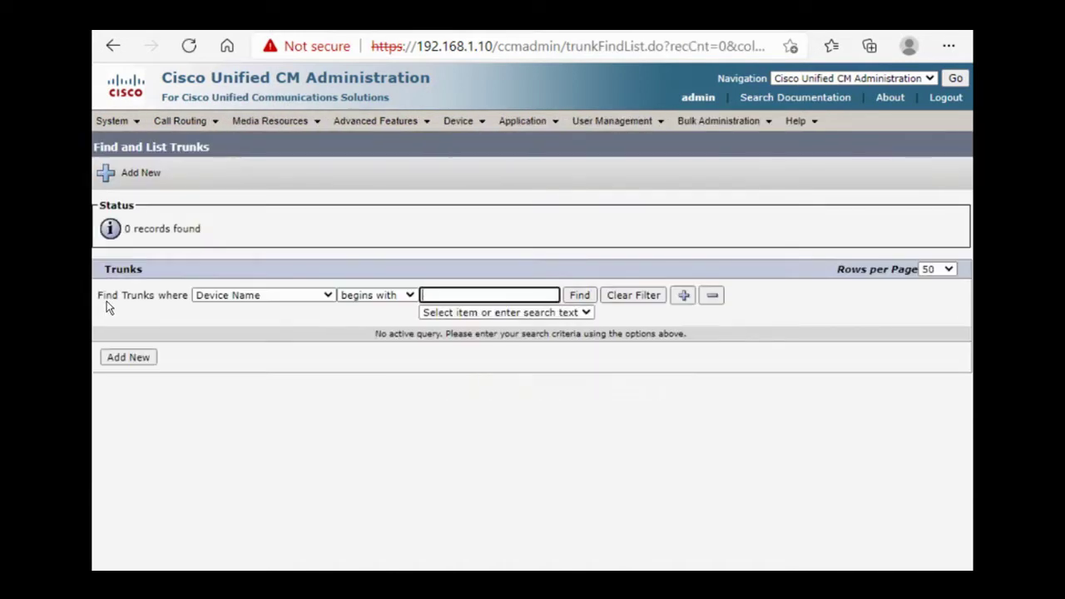
Start a new trunk of type SIP Trunk with the SIP protocol and default service type, and proceed to its configuration.
{"action": "left_click", "coordinate": [125, 358]}
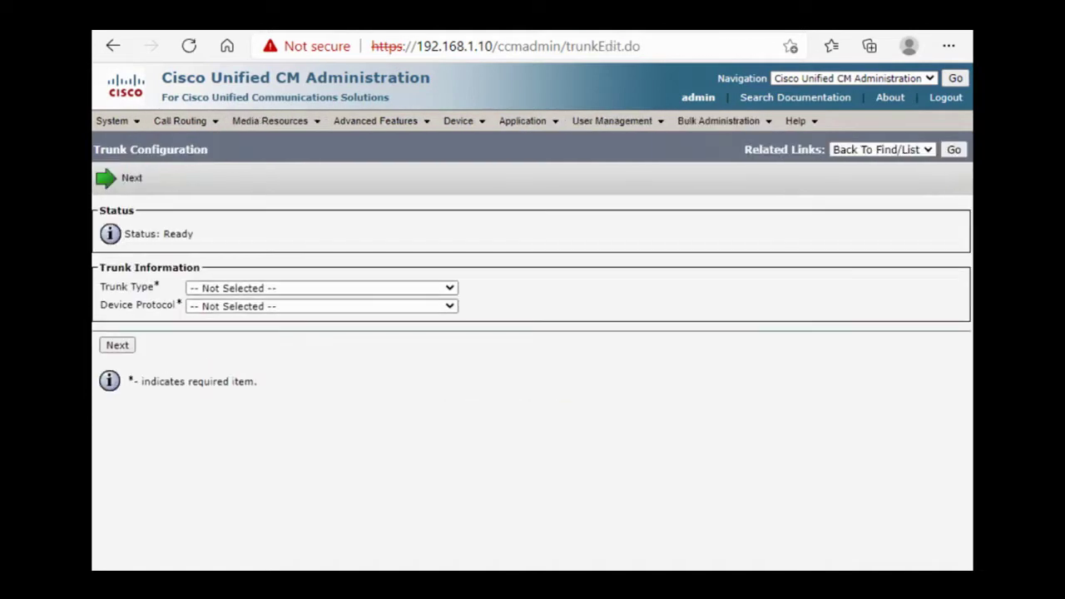
{"action": "left_click", "coordinate": [324, 293]}
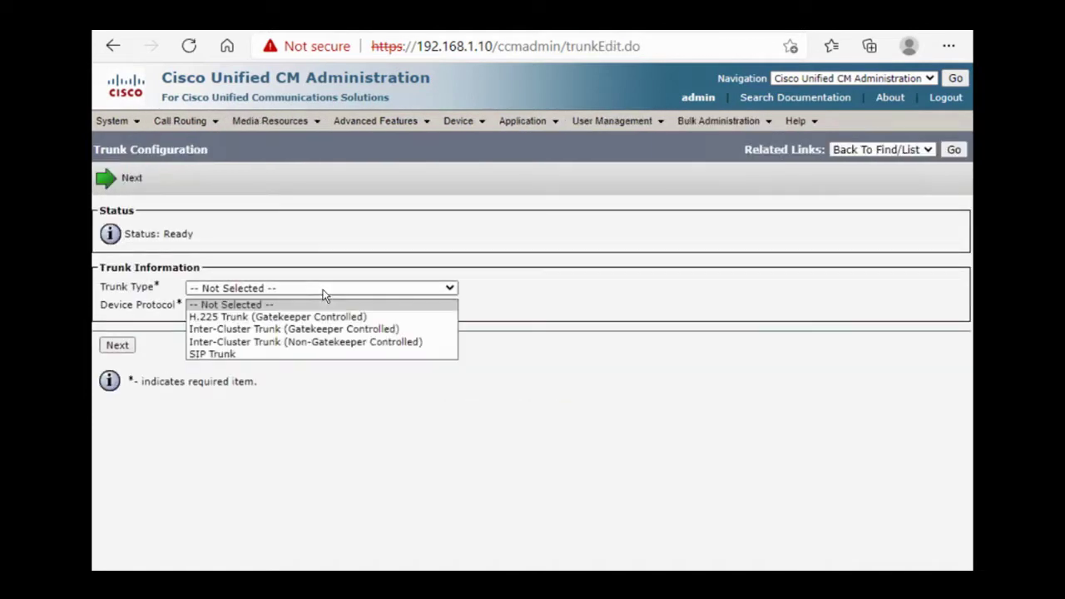
{"action": "left_click", "coordinate": [220, 353]}
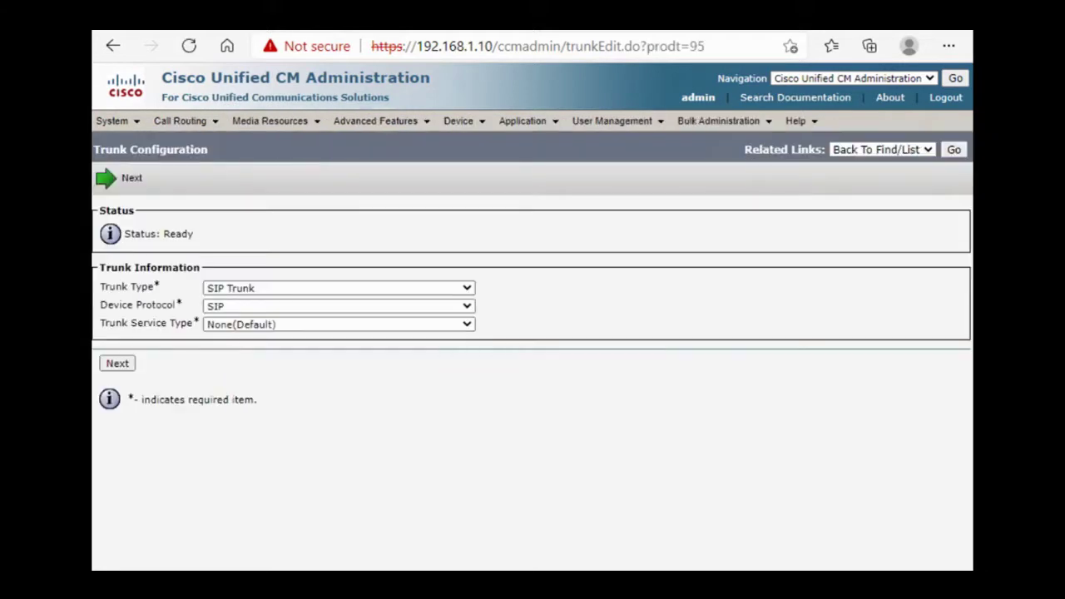
{"action": "left_click", "coordinate": [109, 367]}
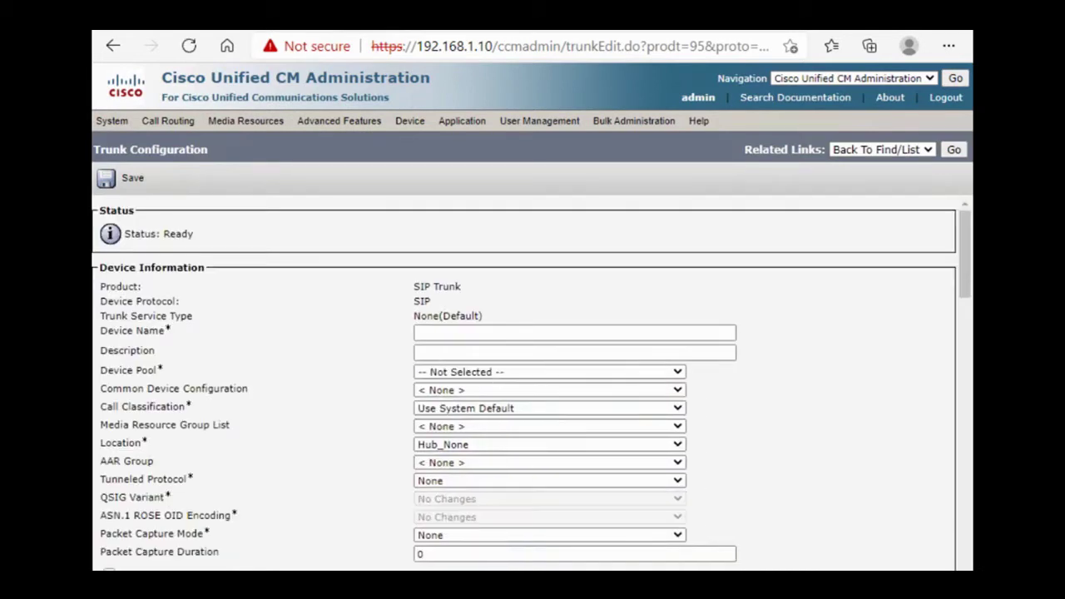
Name the new SIP trunk Router1 and assign it to the Default device pool.
{"action": "left_click", "coordinate": [447, 332]}
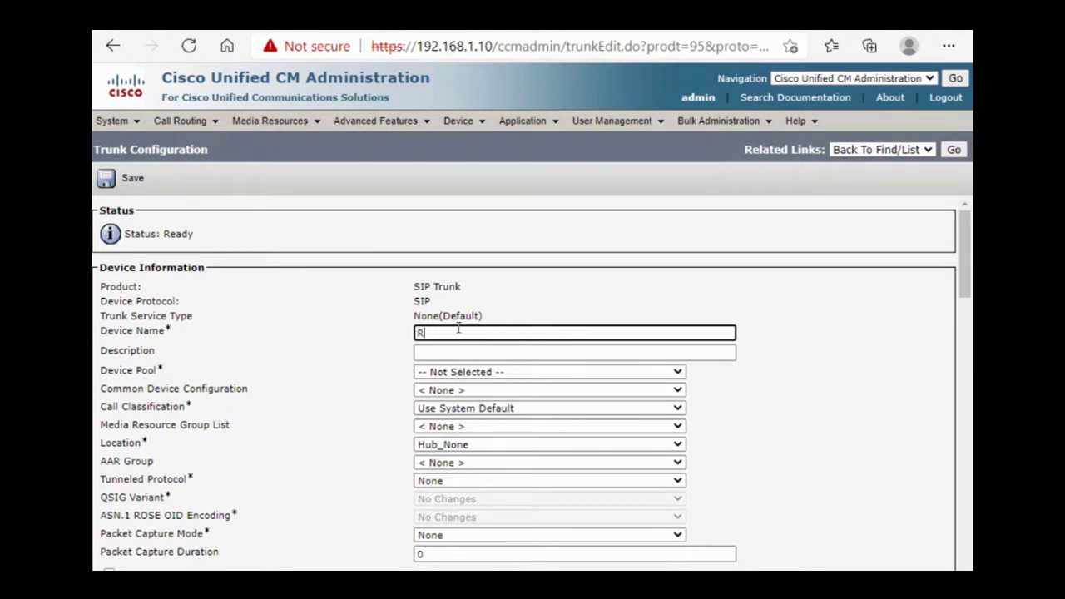
{"action": "type", "text": "Router1"}
{"action": "left_click", "coordinate": [488, 372]}
{"action": "left_click", "coordinate": [450, 402]}
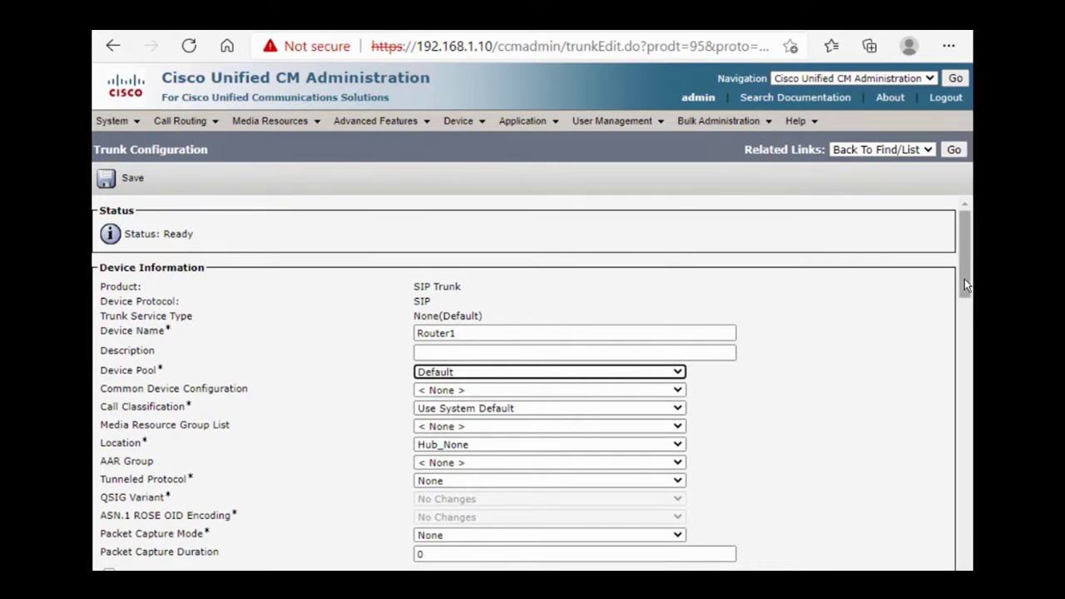
Enter 192.168.1.10 as the trunk's destination address in the SIP information section.
{"action": "scroll", "coordinate": [965, 343], "scroll_direction": "down", "scroll_amount": 8}
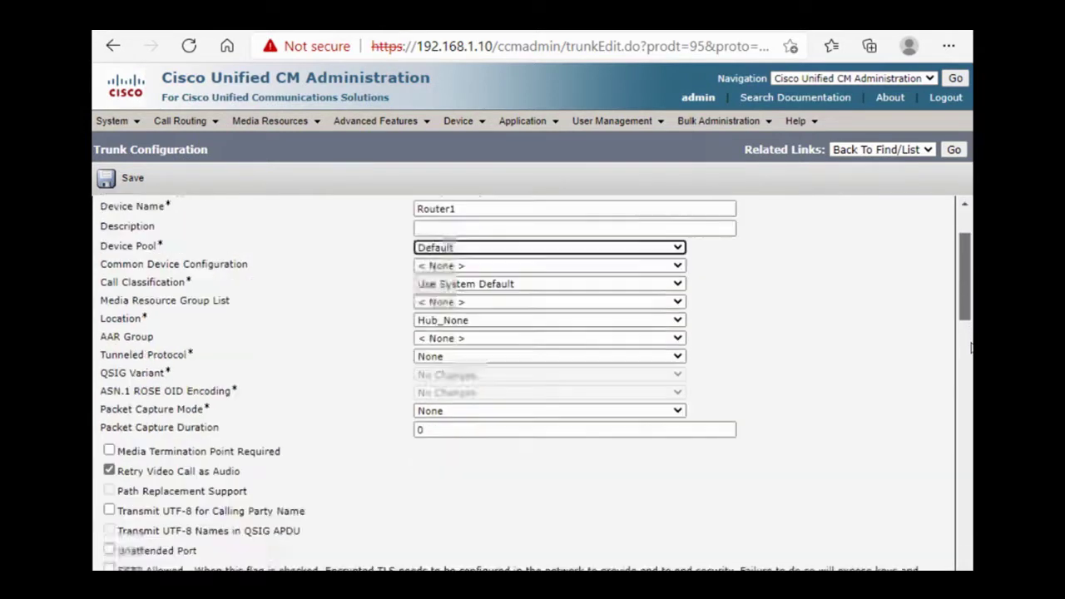
{"action": "scroll", "coordinate": [968, 485], "scroll_direction": "down", "scroll_amount": 10}
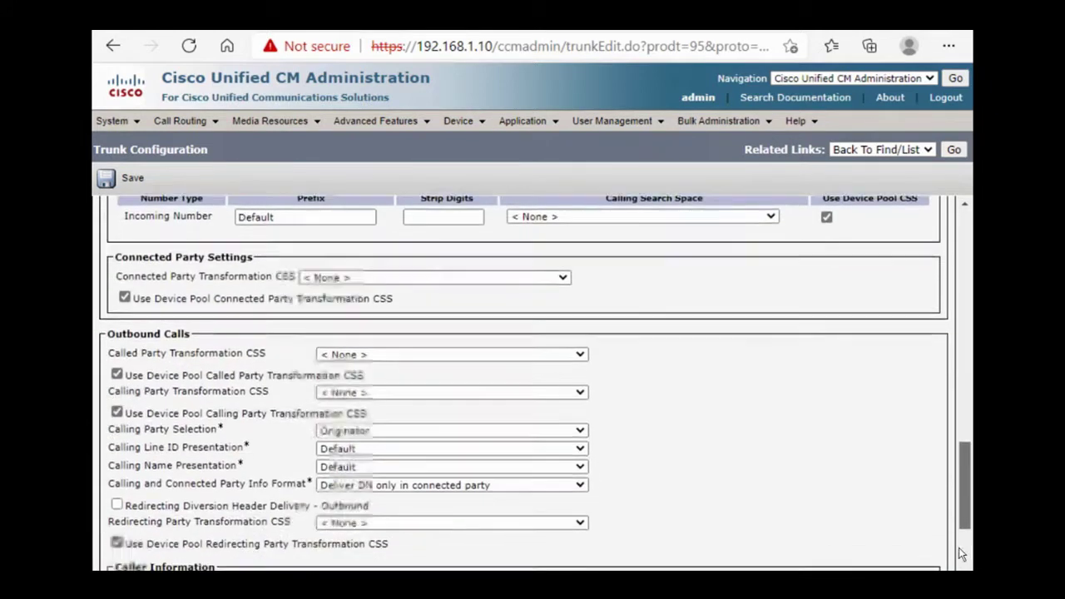
{"action": "scroll", "coordinate": [533, 383], "scroll_direction": "down", "scroll_amount": 2}
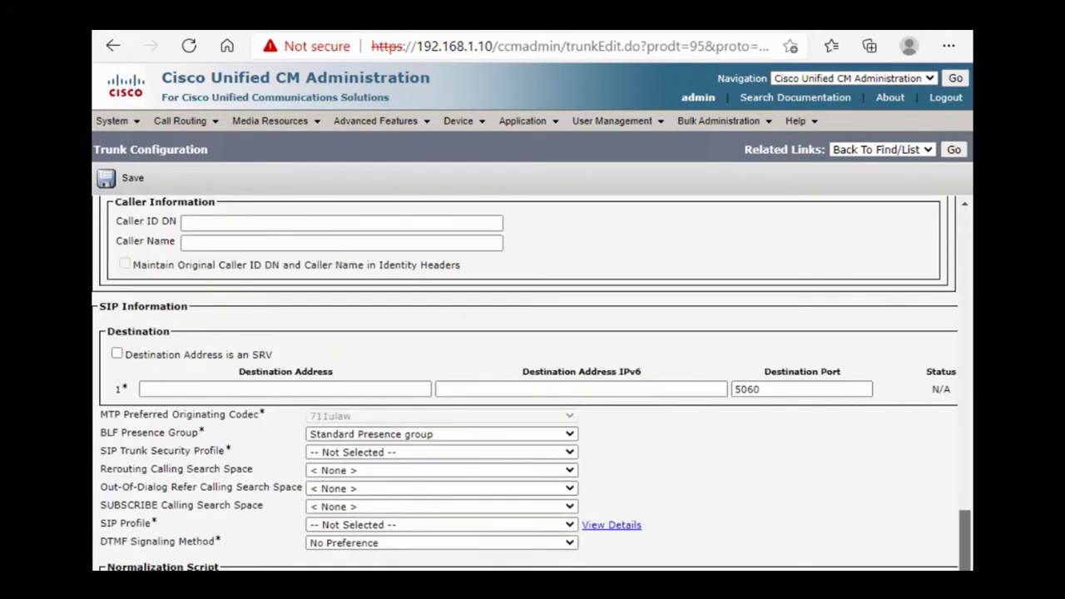
{"action": "left_click", "coordinate": [313, 394]}
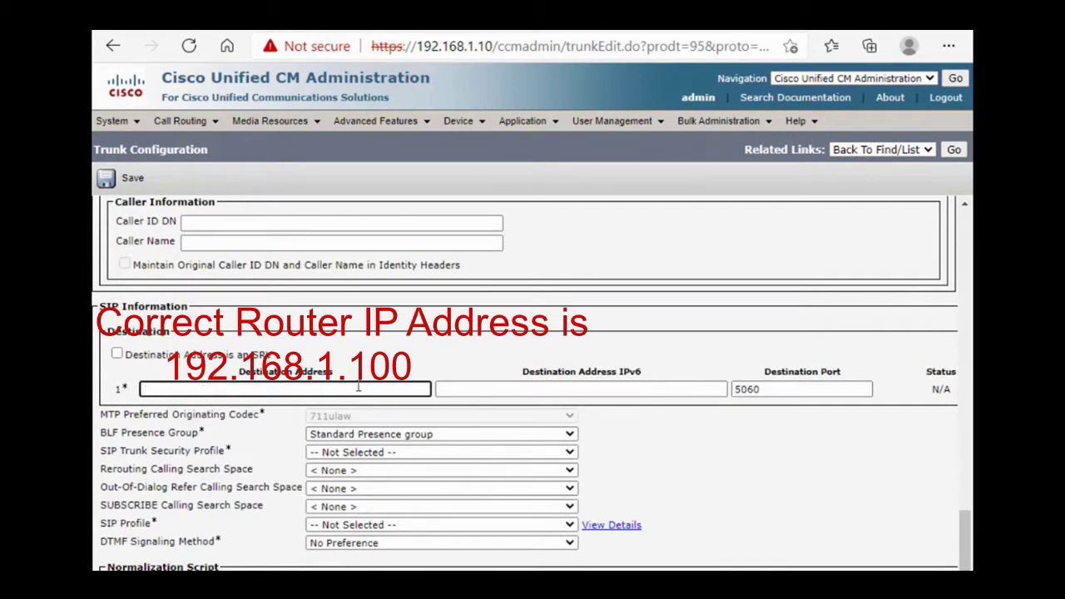
{"action": "type", "text": "192.168.1.10"}
Assign Standard SIP Profile and the Non Secure SIP Trunk Profile security profile to the trunk, and save it.
{"action": "left_click", "coordinate": [356, 526]}
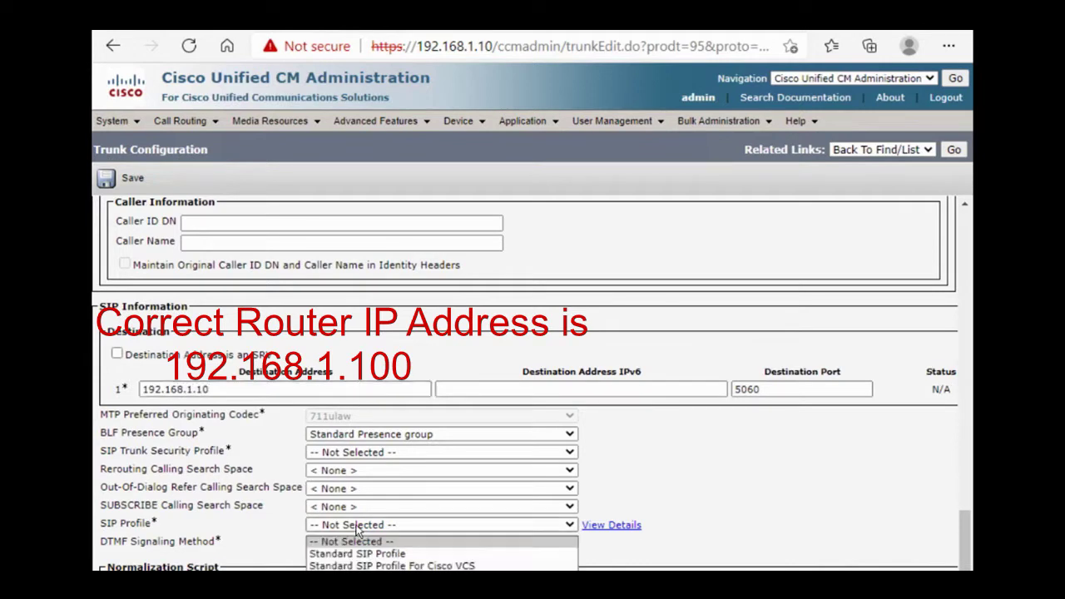
{"action": "left_click", "coordinate": [353, 555]}
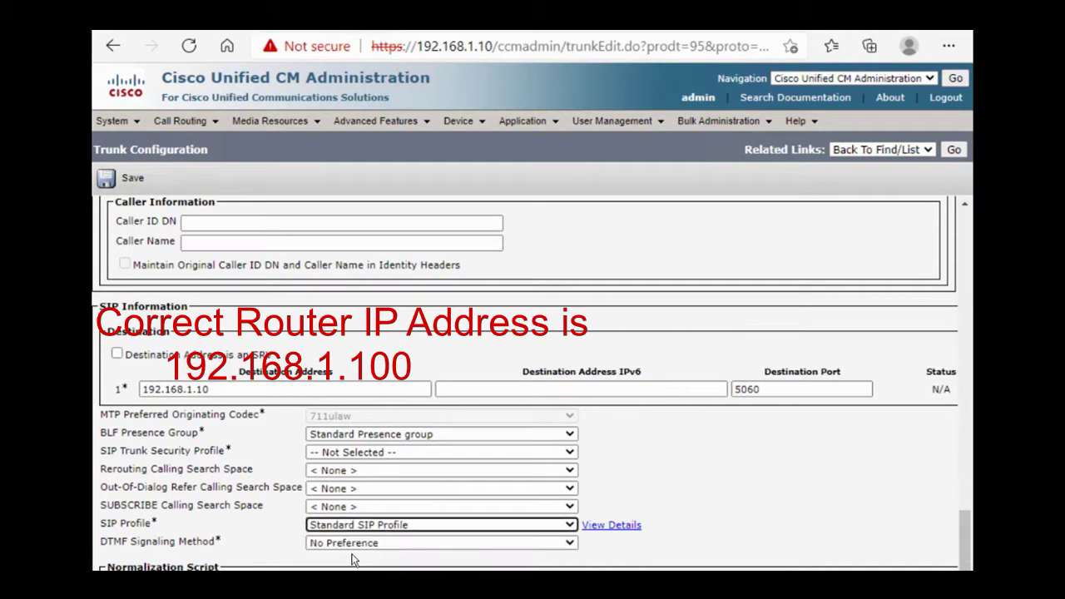
{"action": "left_click", "coordinate": [349, 455]}
{"action": "left_click", "coordinate": [344, 483]}
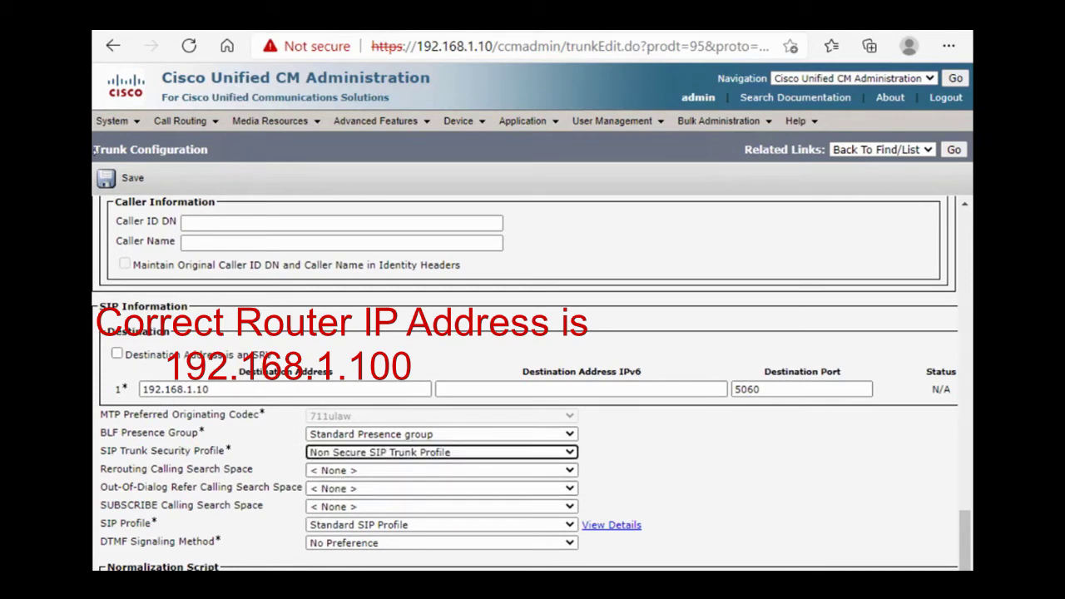
{"action": "left_click", "coordinate": [116, 183]}
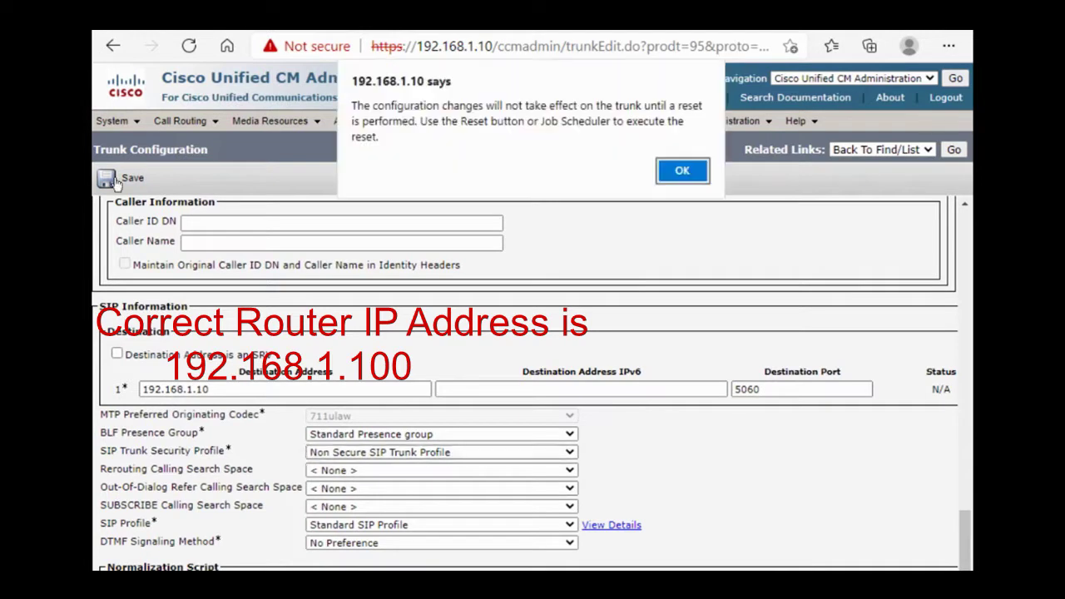
{"action": "left_click", "coordinate": [696, 178]}
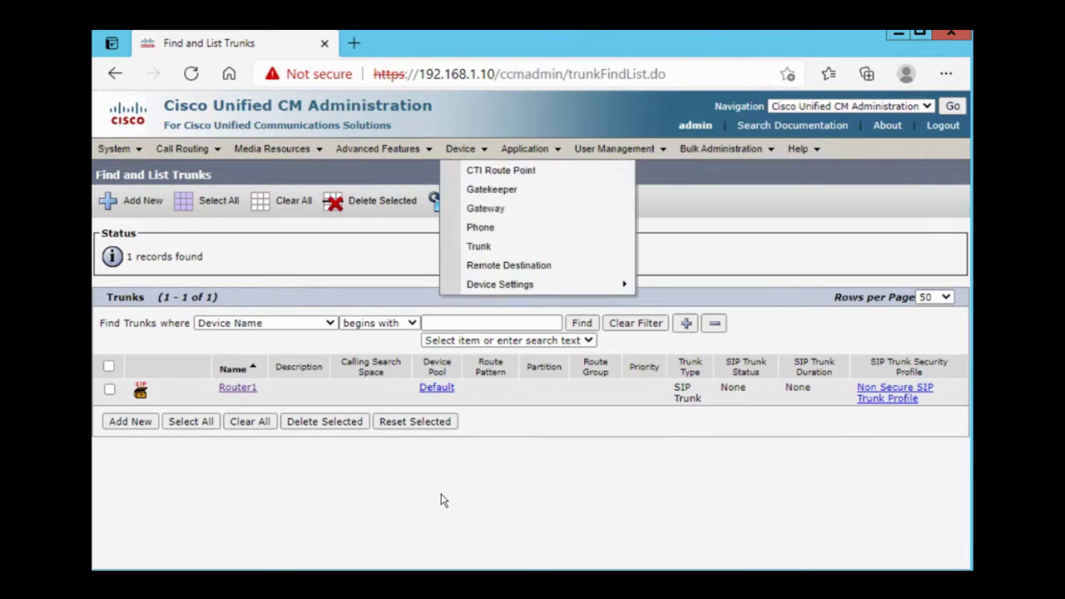
Create a copy of the Standard SIP Profile in the device settings and name it Standard SIP Profile-ping.
{"action": "mouse_move", "coordinate": [487, 151]}
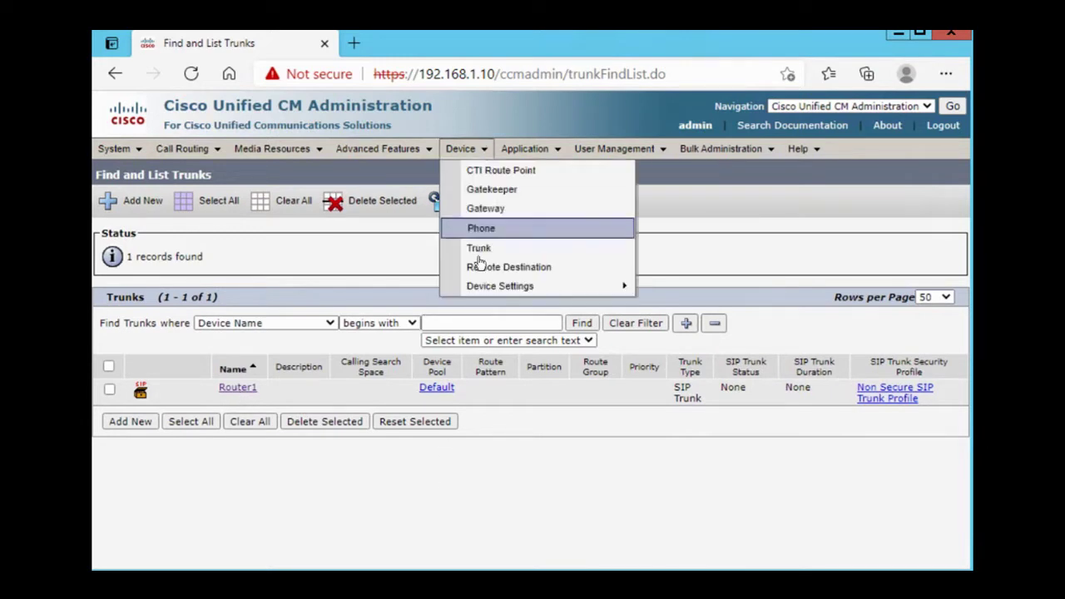
{"action": "mouse_move", "coordinate": [506, 284]}
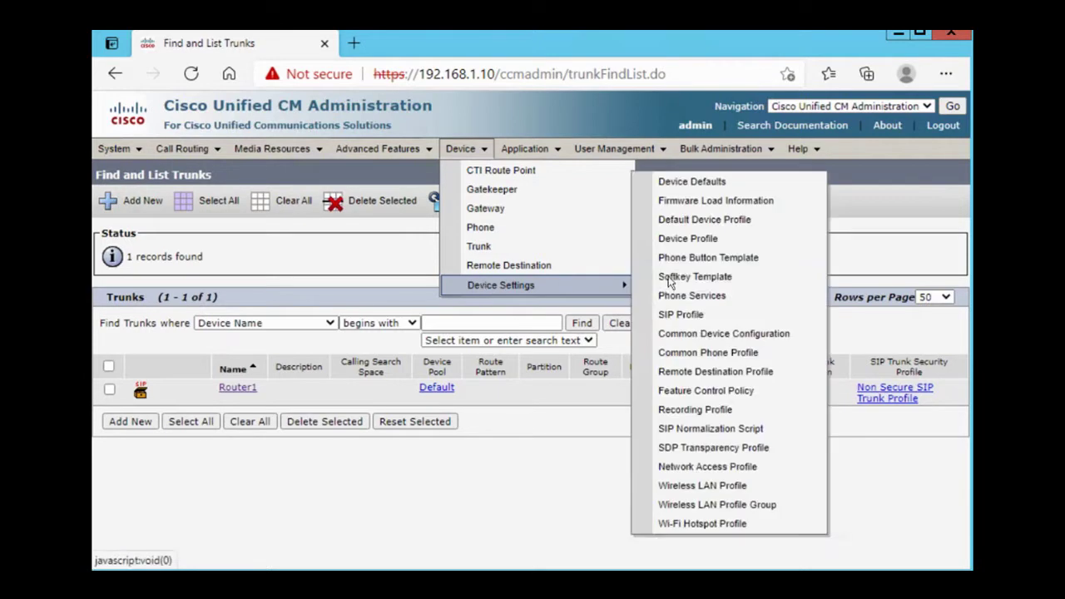
{"action": "left_click", "coordinate": [691, 316]}
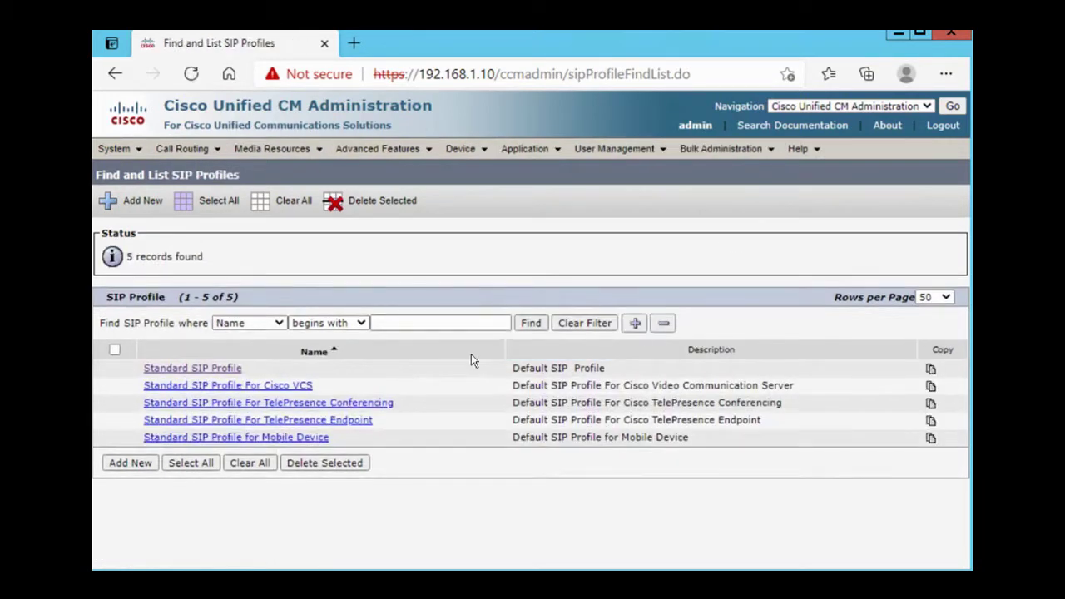
{"action": "left_click", "coordinate": [202, 371]}
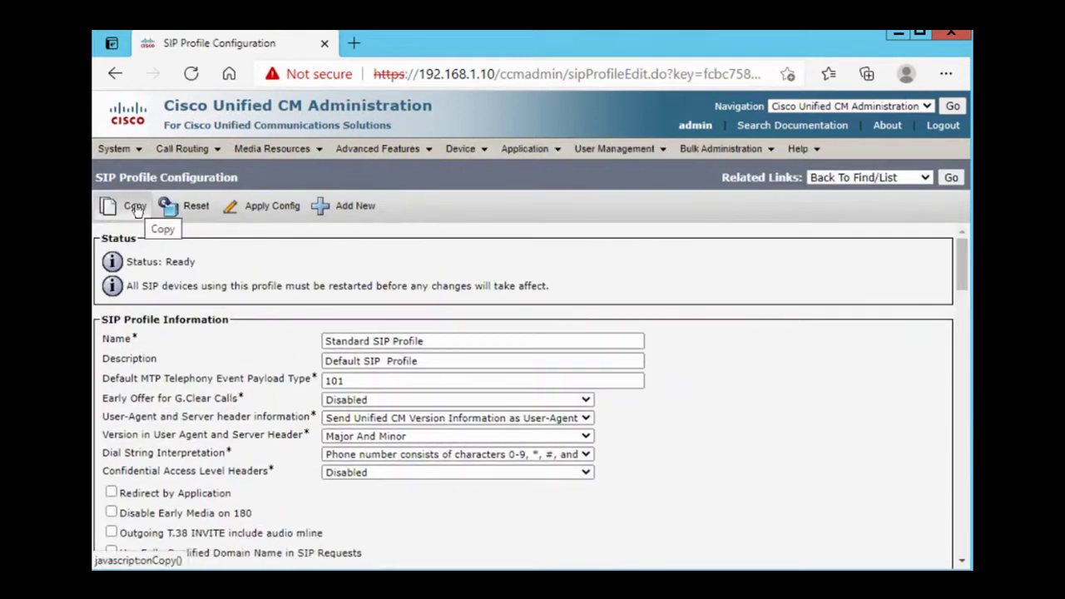
{"action": "left_click", "coordinate": [135, 207]}
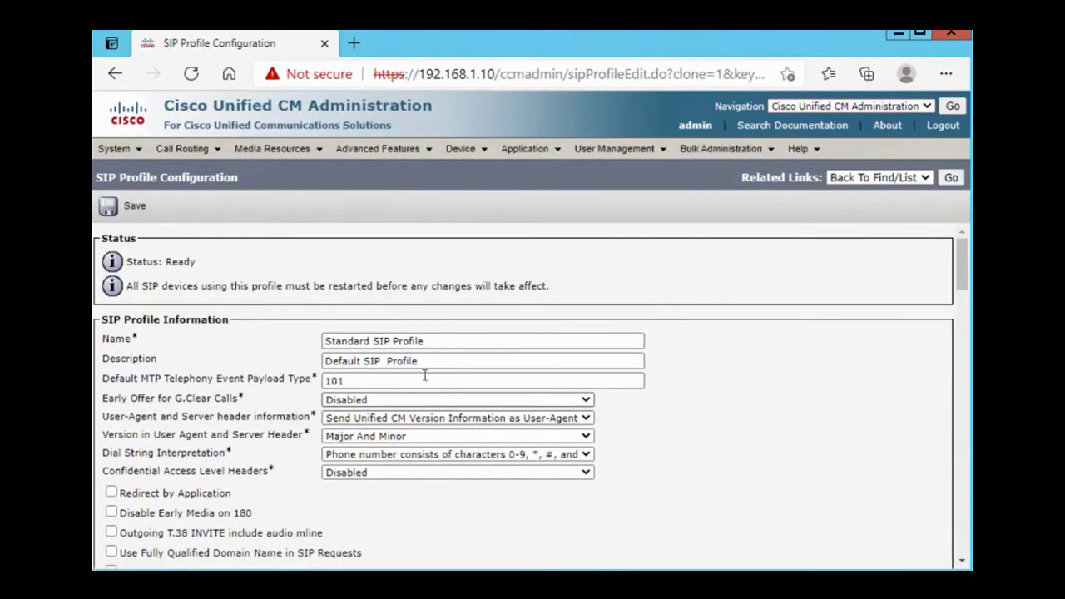
{"action": "left_click", "coordinate": [438, 341]}
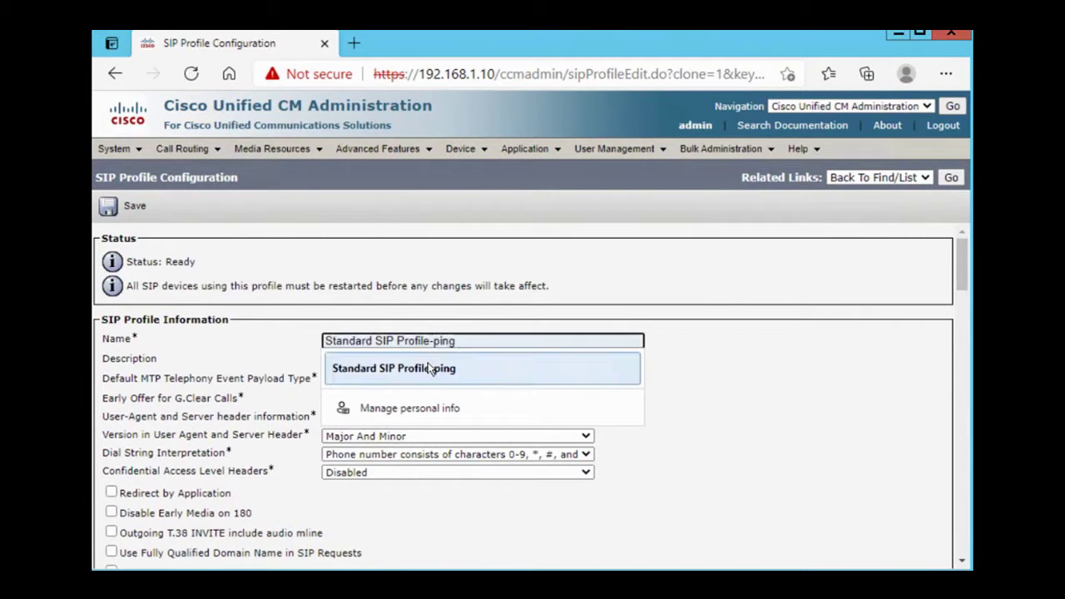
{"action": "left_click", "coordinate": [425, 368]}
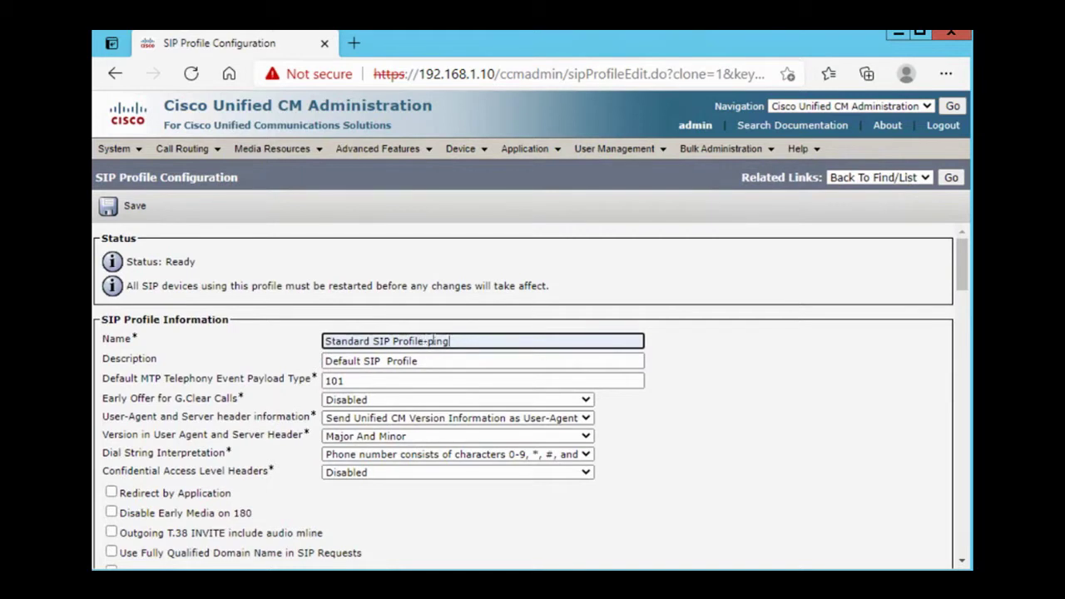
Enable OPTIONS Ping for monitoring destination status on trunks with service type None (Default), and save the copied SIP profile.
{"action": "scroll", "coordinate": [970, 300], "scroll_direction": "down", "scroll_amount": 4}
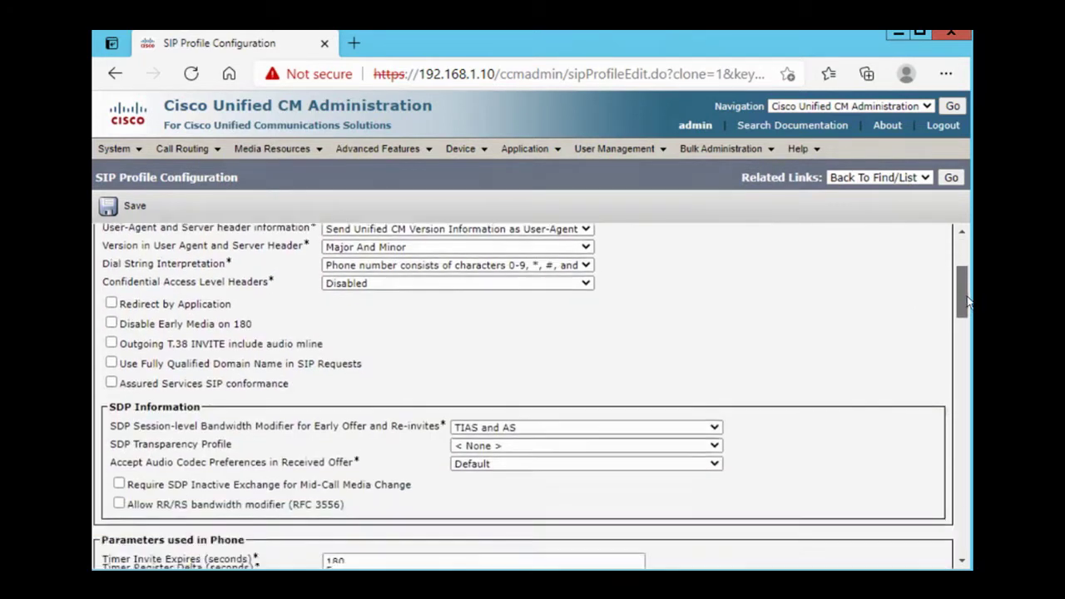
{"action": "left_click_drag", "start_coordinate": [970, 318], "coordinate": [972, 509]}
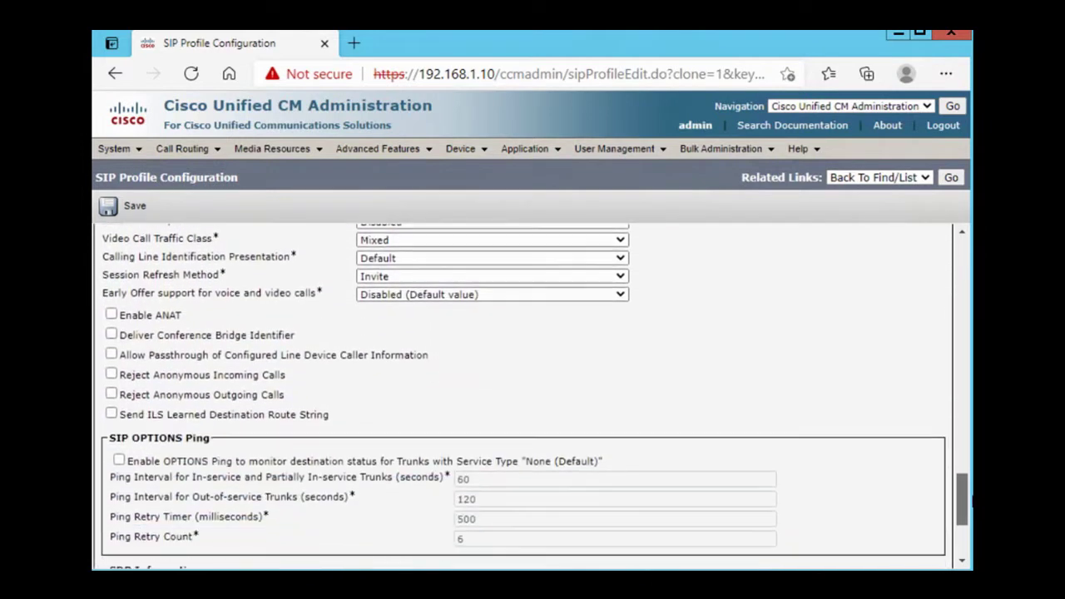
{"action": "left_click", "coordinate": [118, 462]}
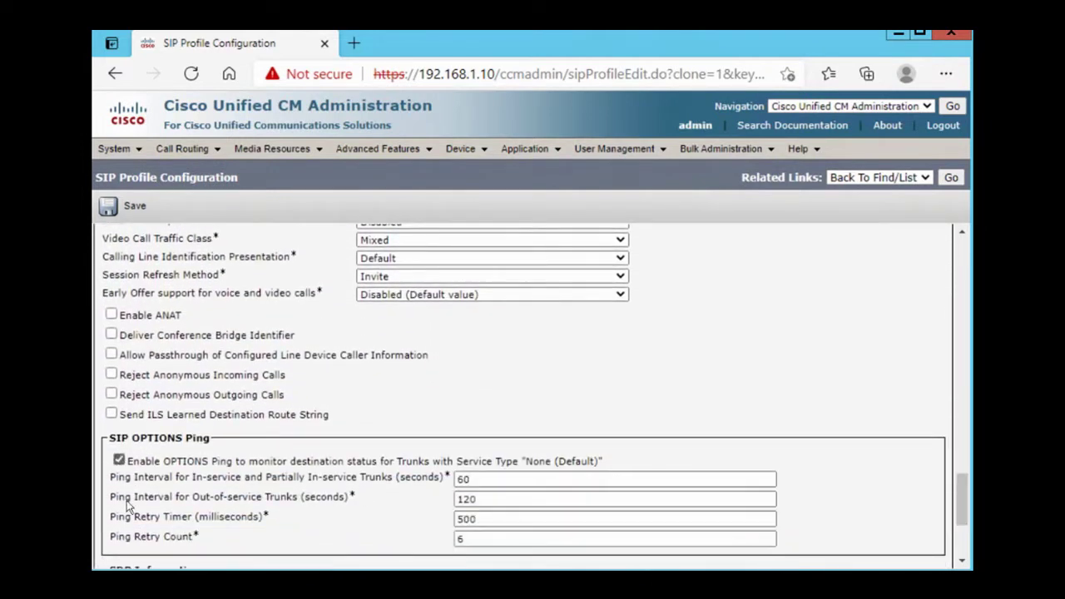
{"action": "left_click", "coordinate": [111, 205]}
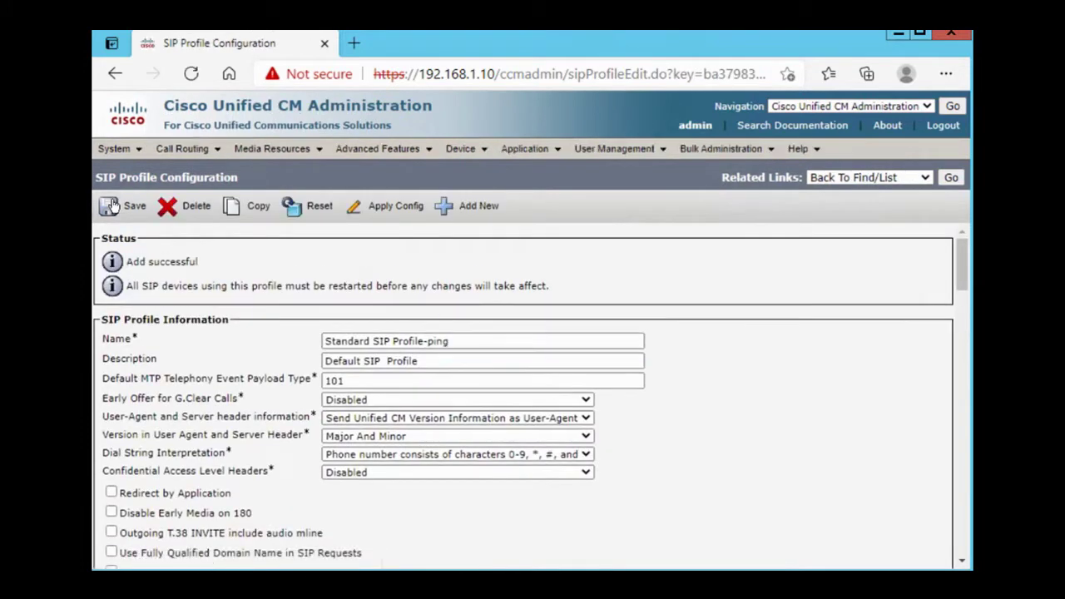
Change the SIP profile of the Router1 trunk to Standard SIP Profile-ping and save the trunk.
{"action": "mouse_move", "coordinate": [482, 148]}
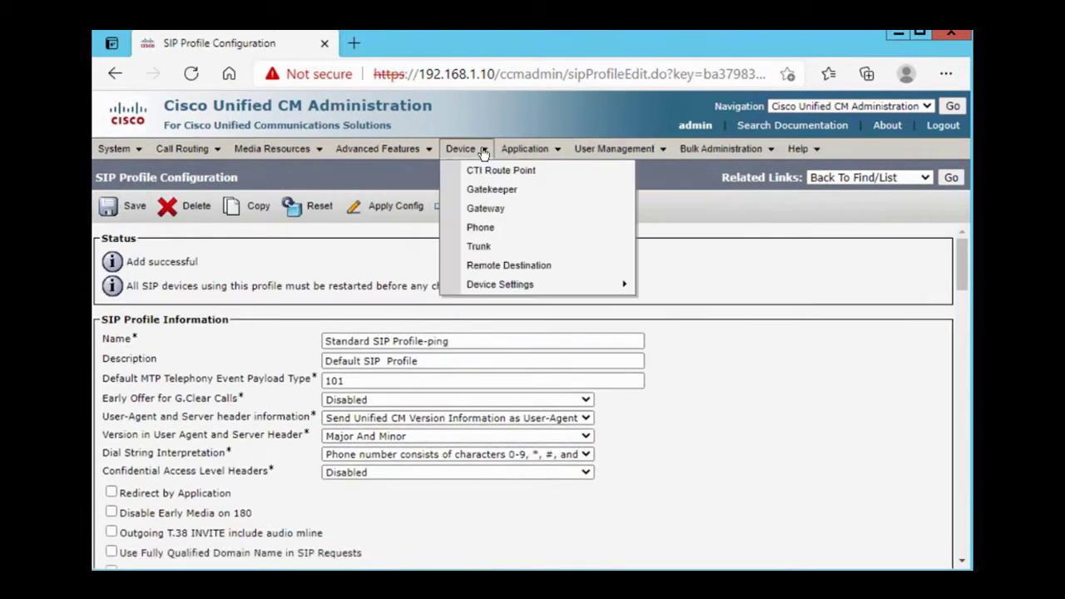
{"action": "left_click", "coordinate": [489, 249]}
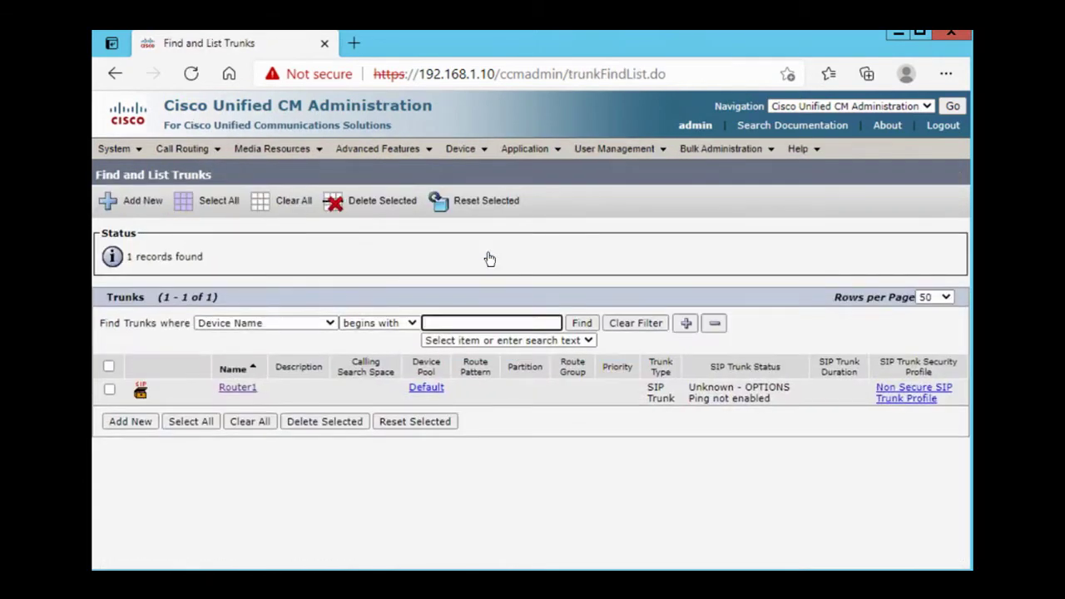
{"action": "left_click", "coordinate": [235, 388]}
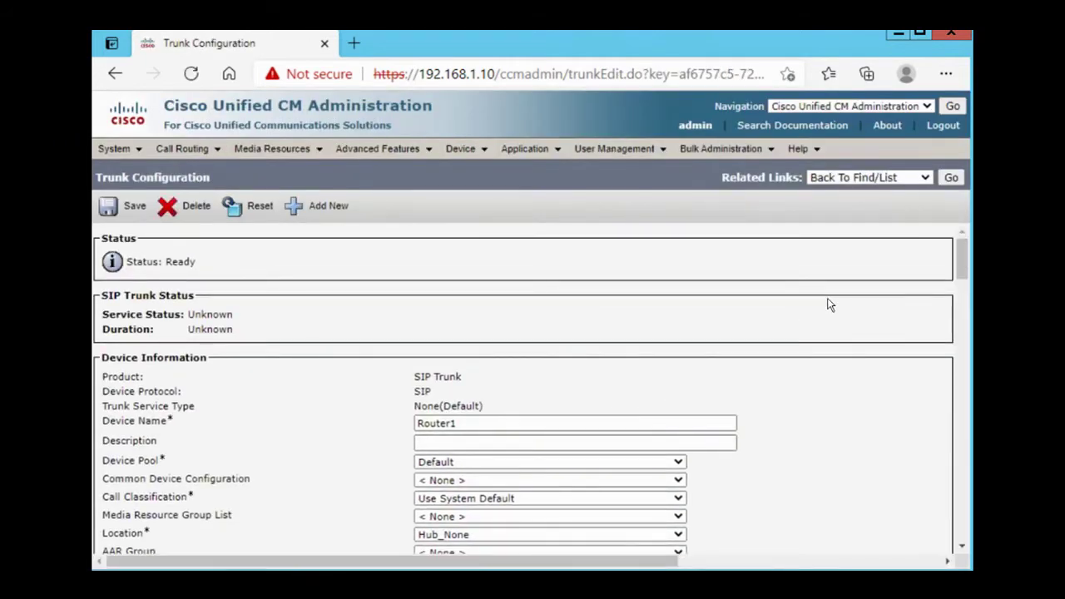
{"action": "left_click_drag", "start_coordinate": [960, 255], "coordinate": [962, 476]}
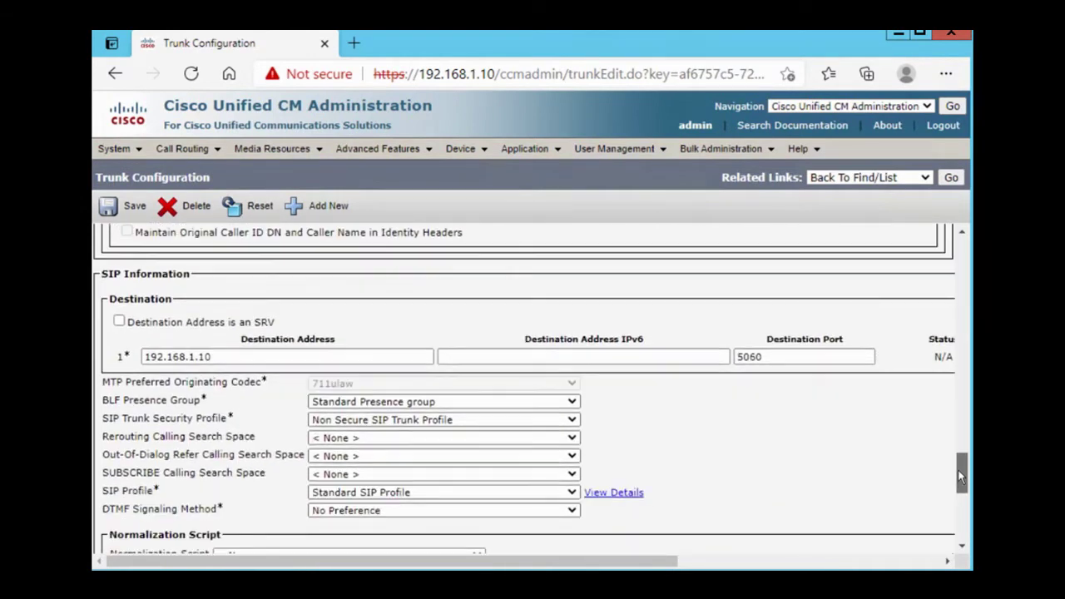
{"action": "left_click", "coordinate": [350, 496]}
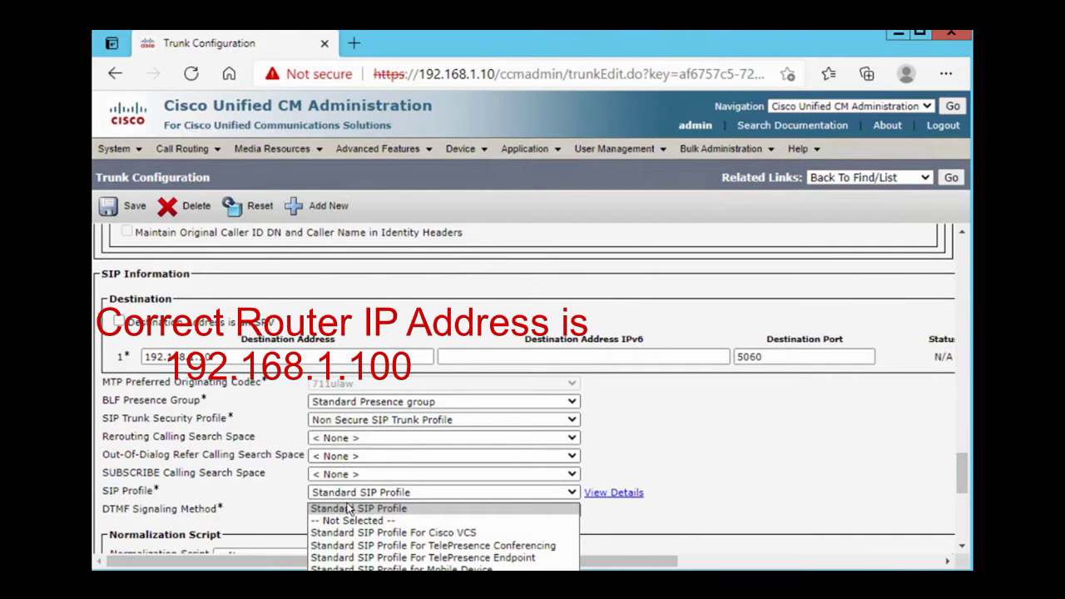
{"action": "left_click", "coordinate": [331, 521]}
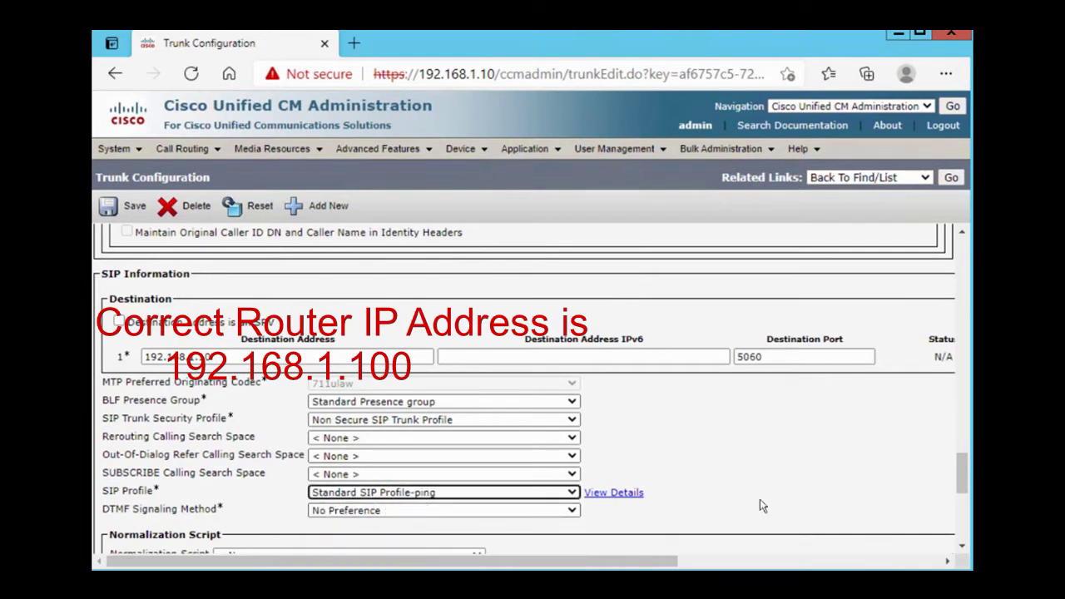
{"action": "scroll", "coordinate": [961, 469], "scroll_direction": "down", "scroll_amount": 3}
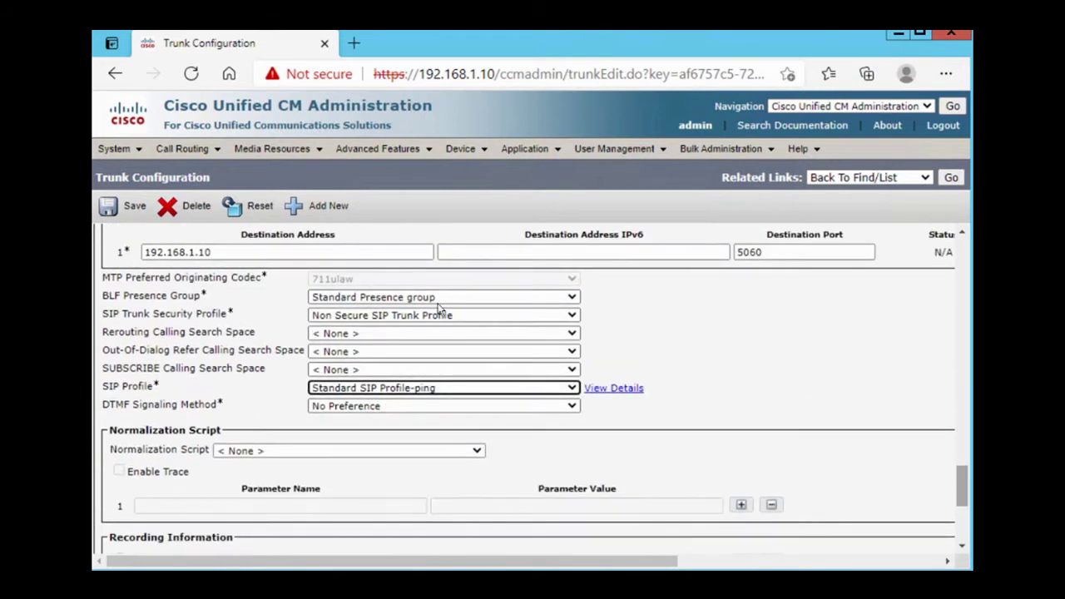
{"action": "left_click", "coordinate": [573, 388]}
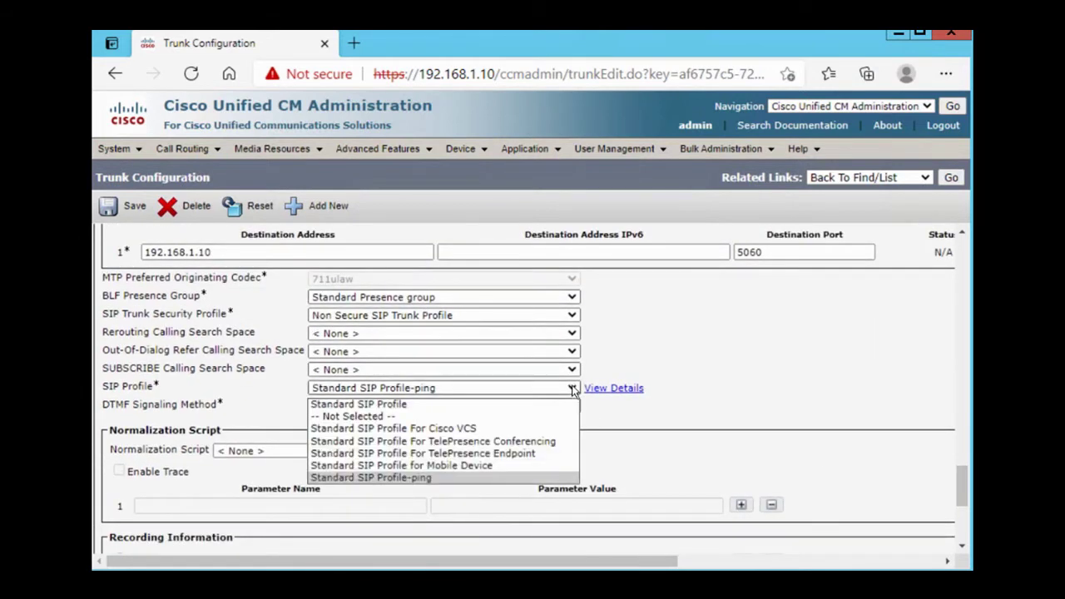
{"action": "left_click", "coordinate": [440, 477]}
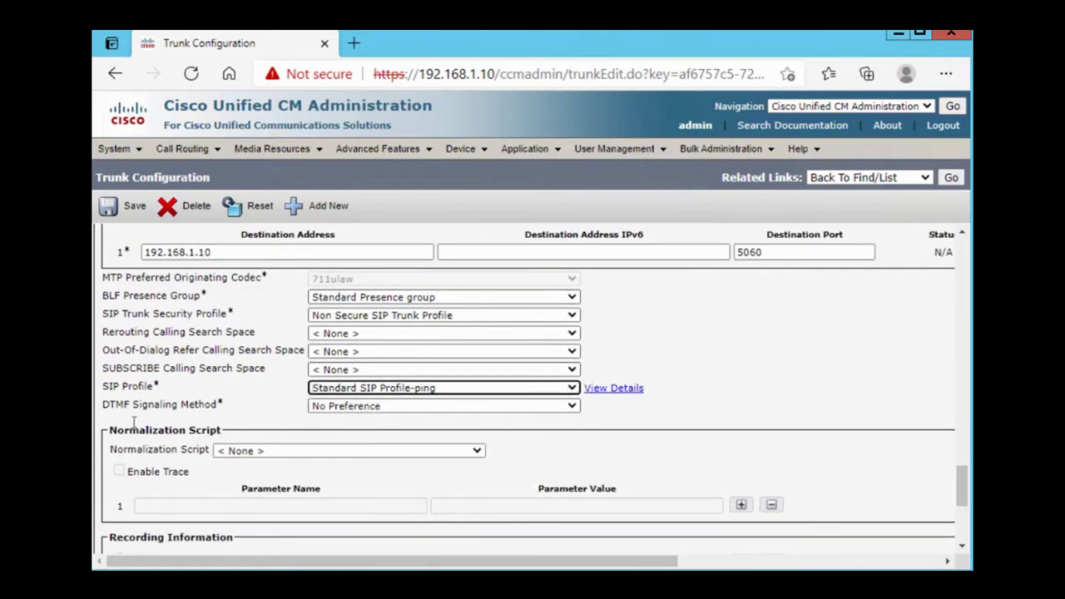
{"action": "left_click", "coordinate": [111, 212]}
{"action": "left_click", "coordinate": [683, 198]}
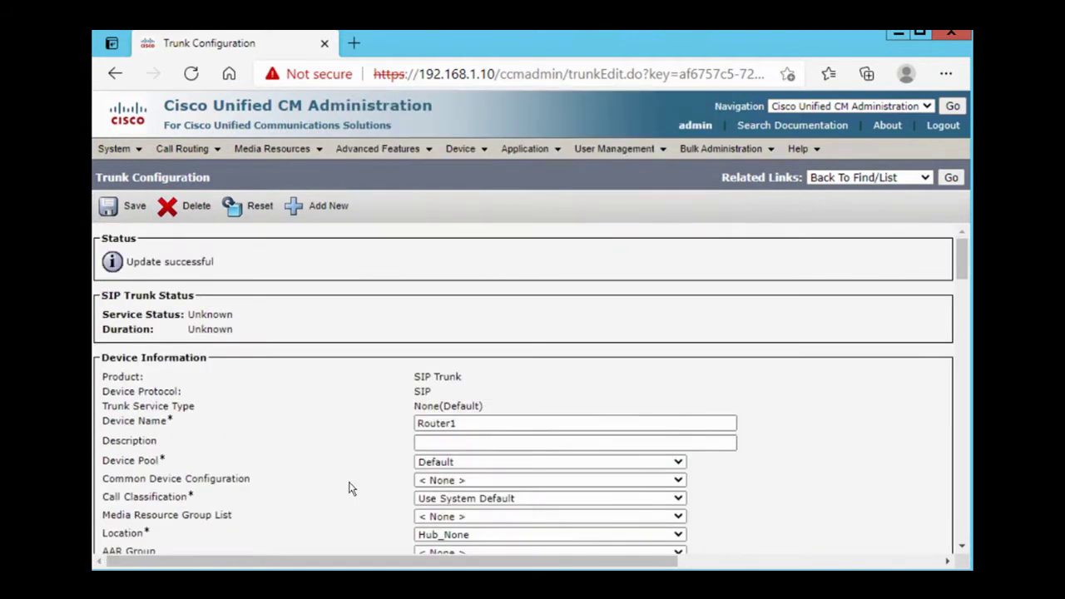
Reset the Router1 trunk to apply the updated configuration, and close the device reset window.
{"action": "left_click", "coordinate": [261, 207]}
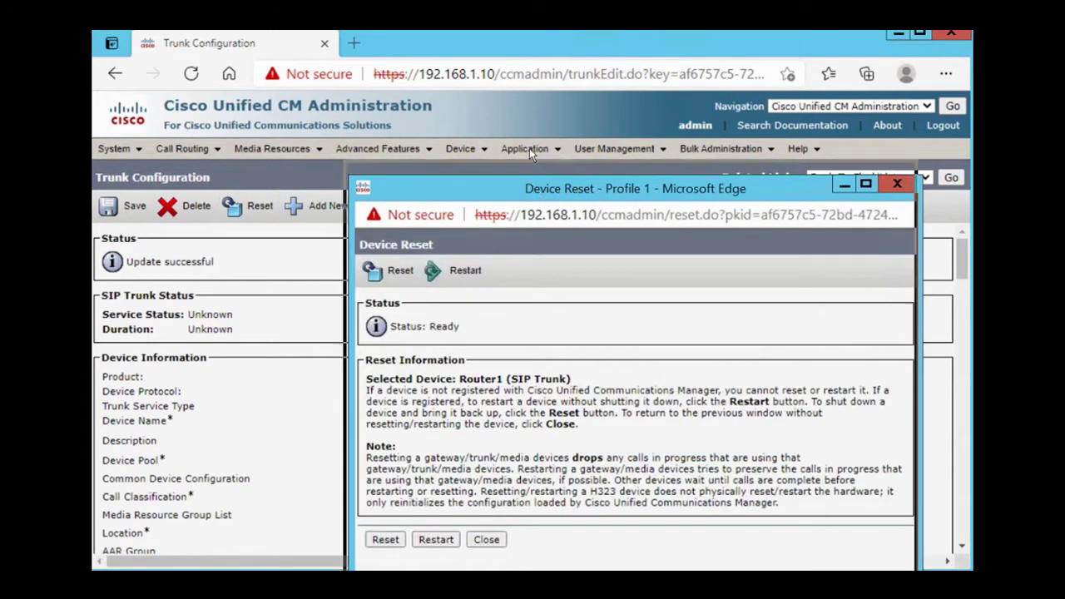
{"action": "left_click", "coordinate": [376, 457]}
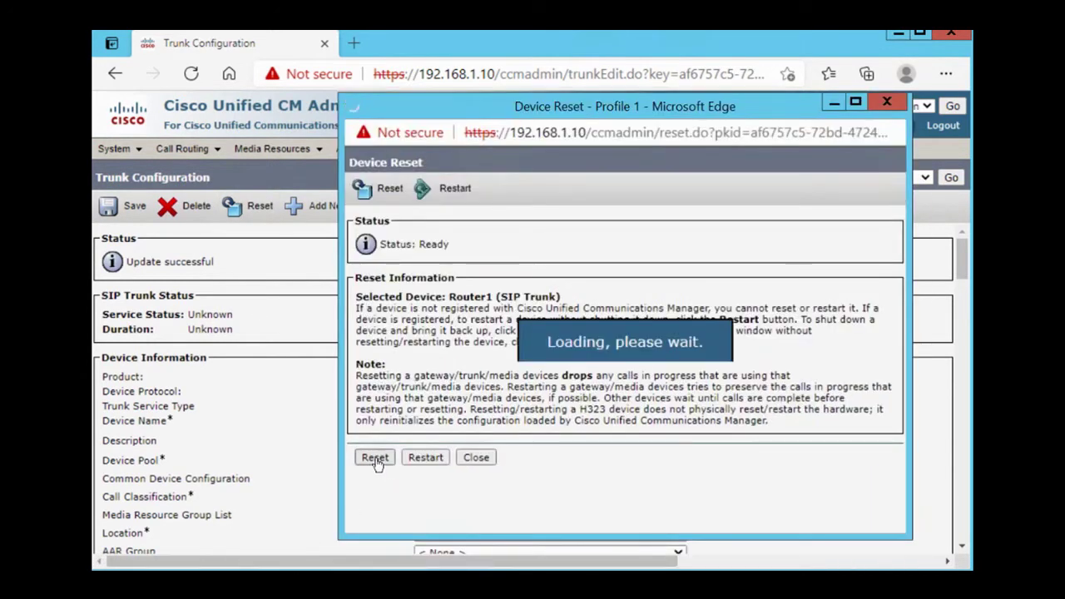
{"action": "left_click", "coordinate": [476, 457]}
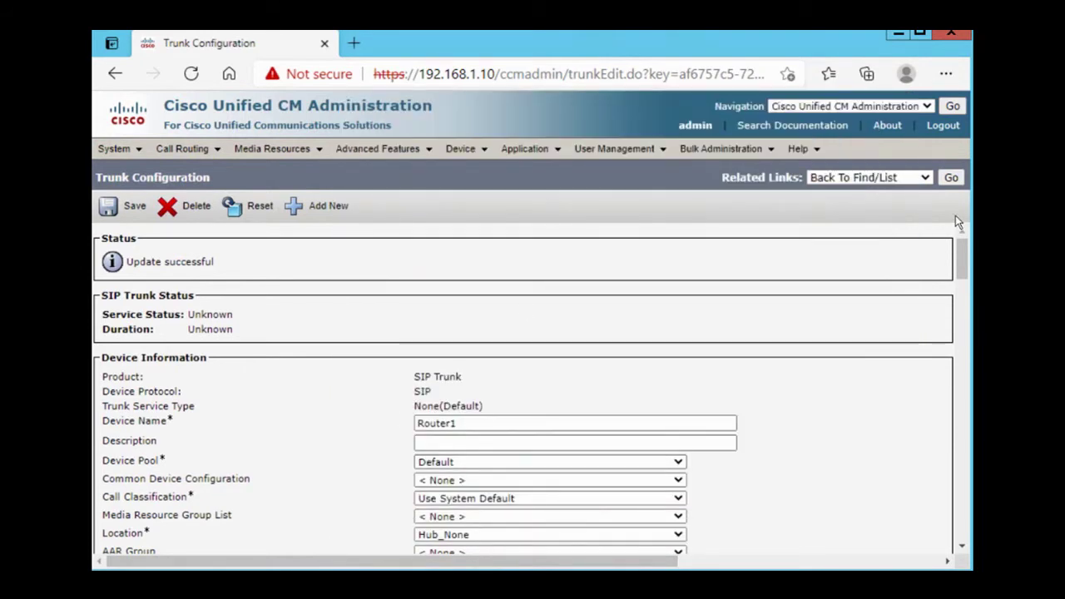
Check the status and service duration of the Router1 trunk in the trunk list and on its configuration page.
{"action": "left_click", "coordinate": [951, 178]}
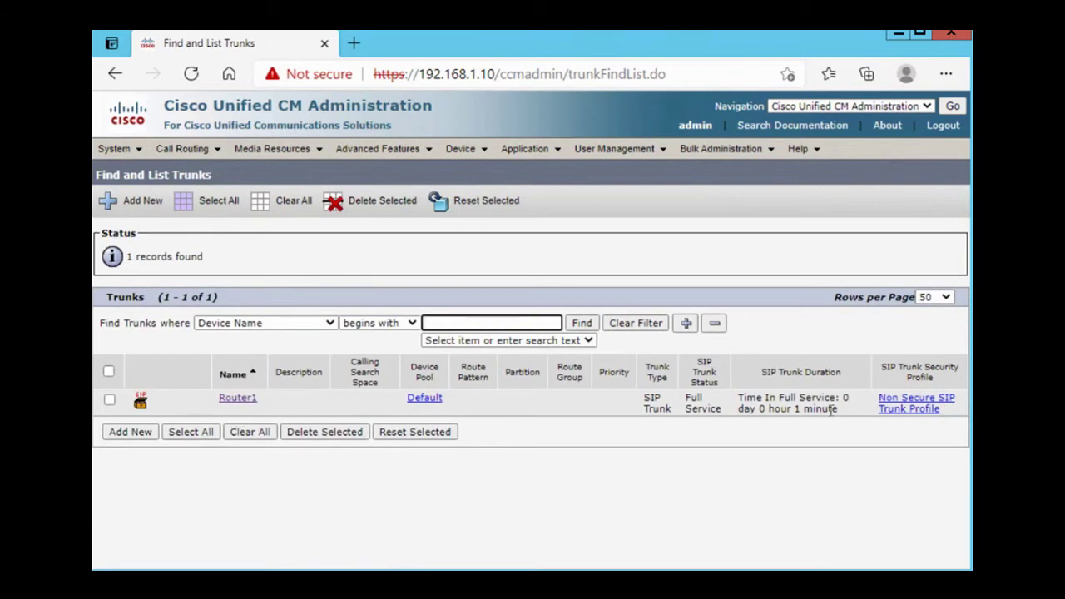
{"action": "left_click_drag", "start_coordinate": [738, 398], "coordinate": [827, 438]}
{"action": "left_click", "coordinate": [235, 400]}
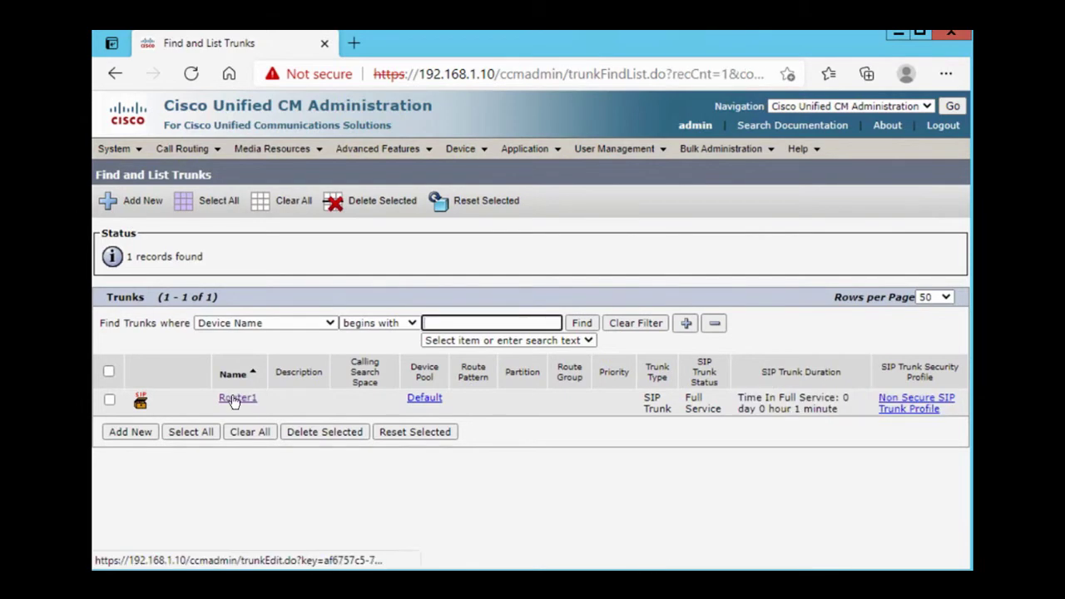
{"action": "left_click", "coordinate": [235, 399]}
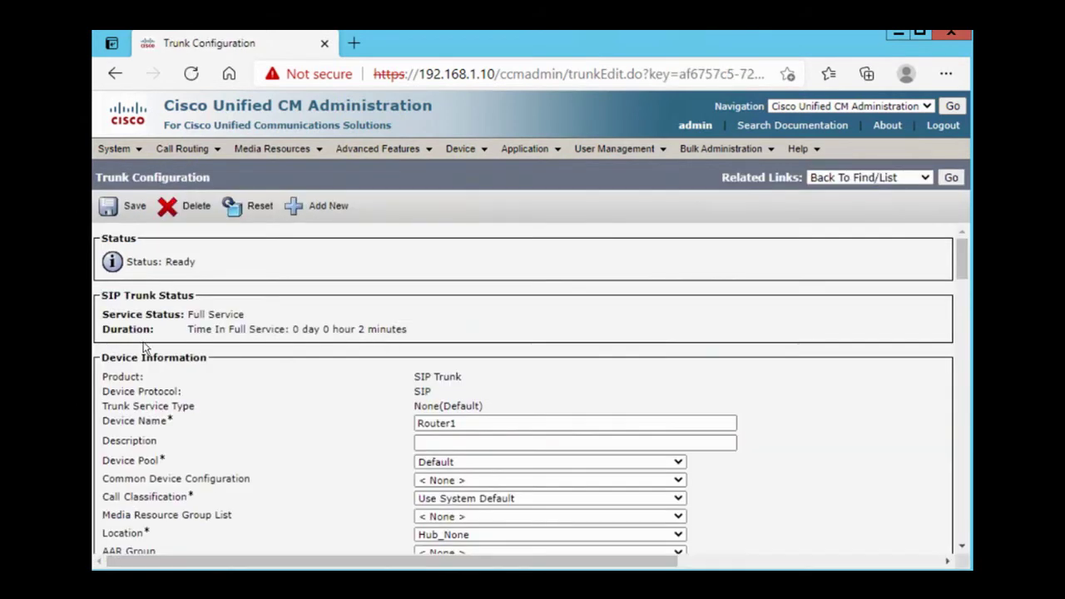